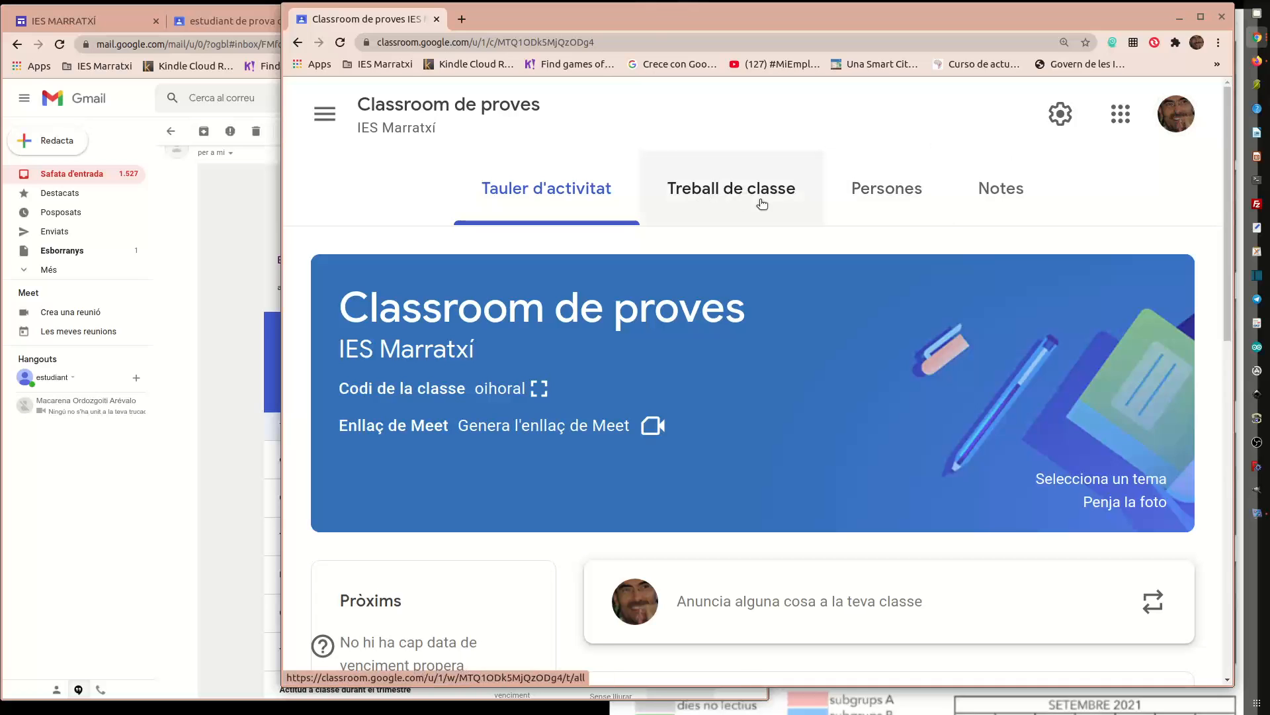
Step: Open the test student's page from the class's people list and examine the tutor, overall grade and individual assignment grades
{"action": "left_click", "coordinate": [901, 198]}
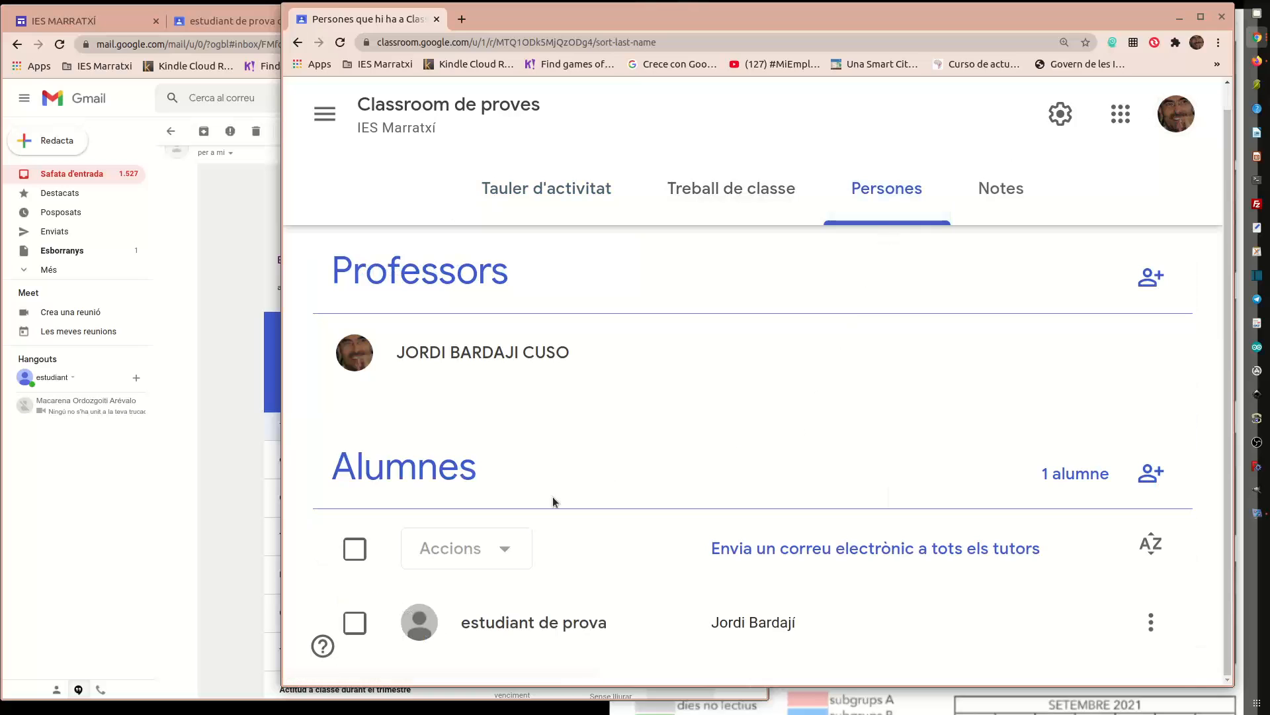
{"action": "left_click_drag", "start_coordinate": [706, 622], "coordinate": [807, 629]}
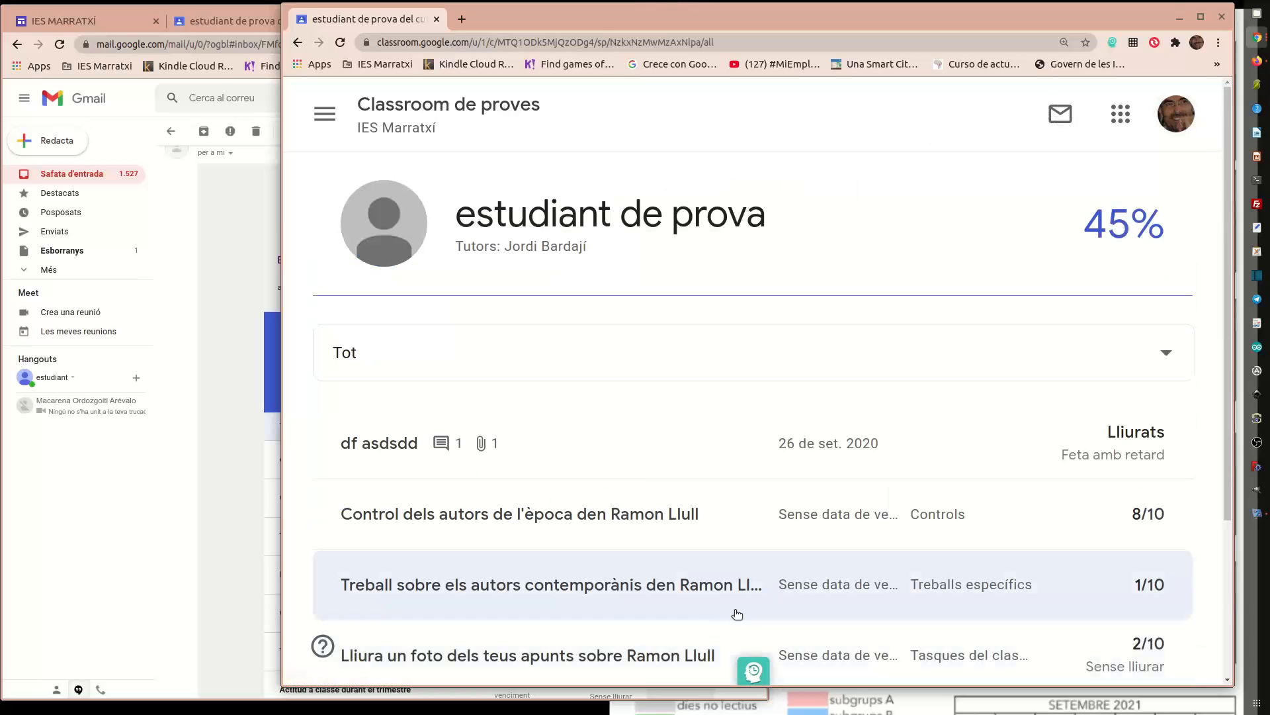
{"action": "left_click_drag", "start_coordinate": [508, 245], "coordinate": [585, 242]}
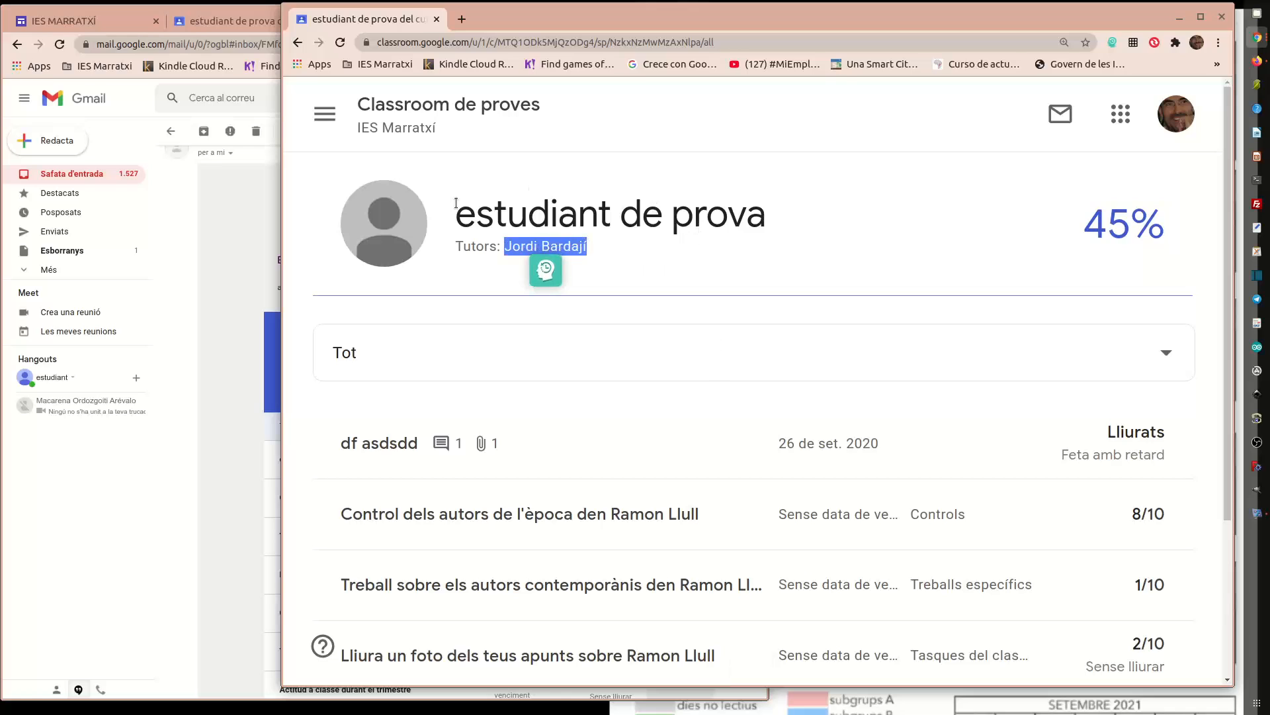
{"action": "left_click_drag", "start_coordinate": [1067, 227], "coordinate": [1177, 221]}
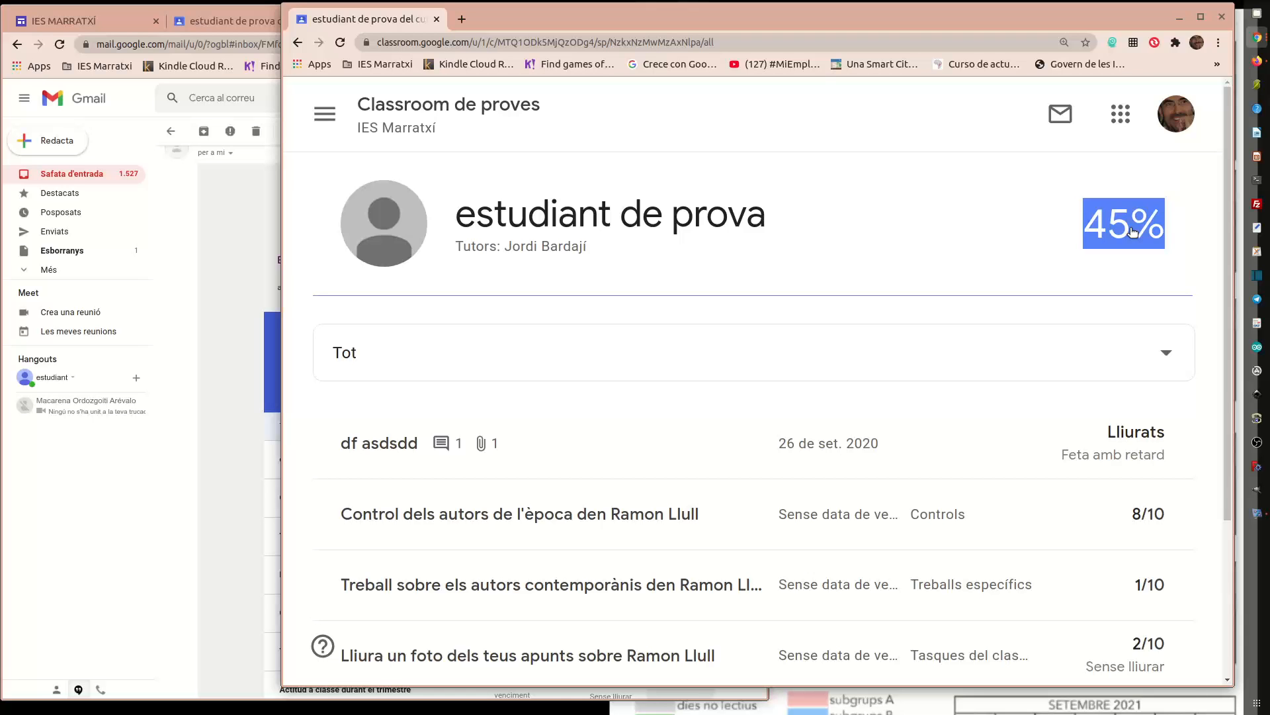
{"action": "scroll", "coordinate": [992, 559], "scroll_direction": "down", "scroll_amount": 3}
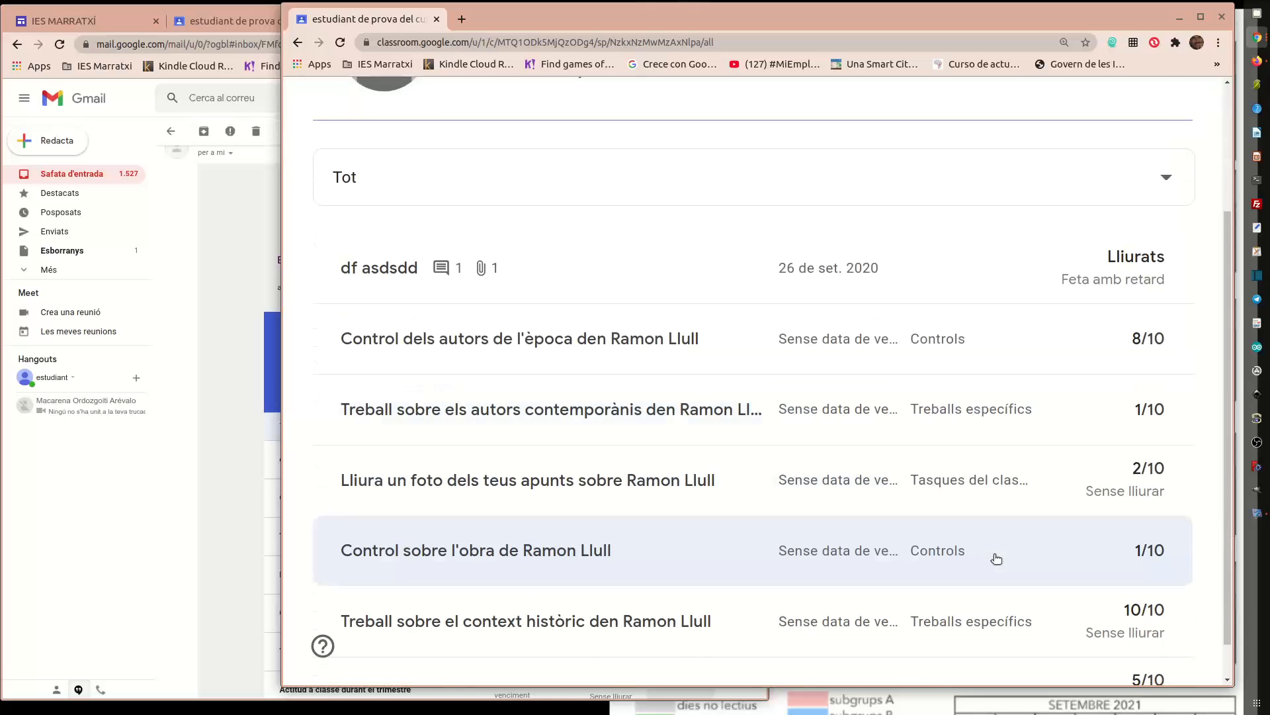
{"action": "scroll", "coordinate": [1006, 615], "scroll_direction": "up", "scroll_amount": 2}
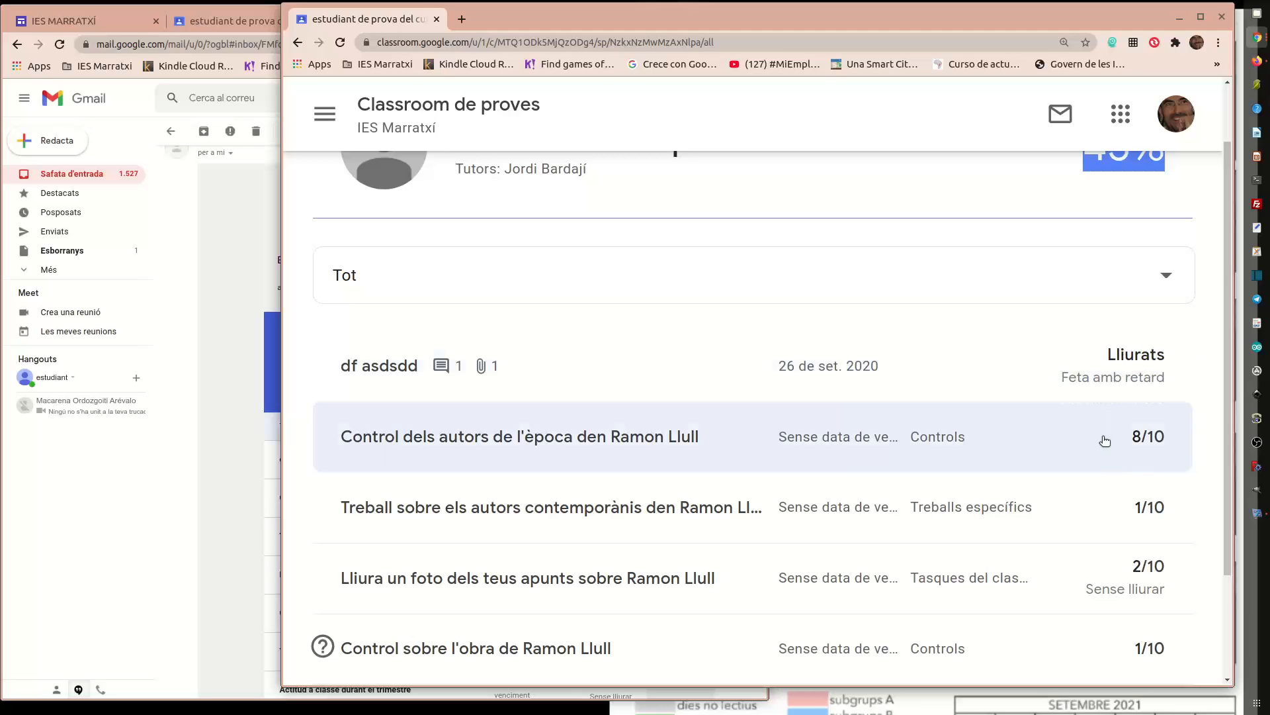
{"action": "scroll", "coordinate": [1128, 527], "scroll_direction": "down", "scroll_amount": 2}
{"action": "scroll", "coordinate": [1098, 591], "scroll_direction": "up", "scroll_amount": 3}
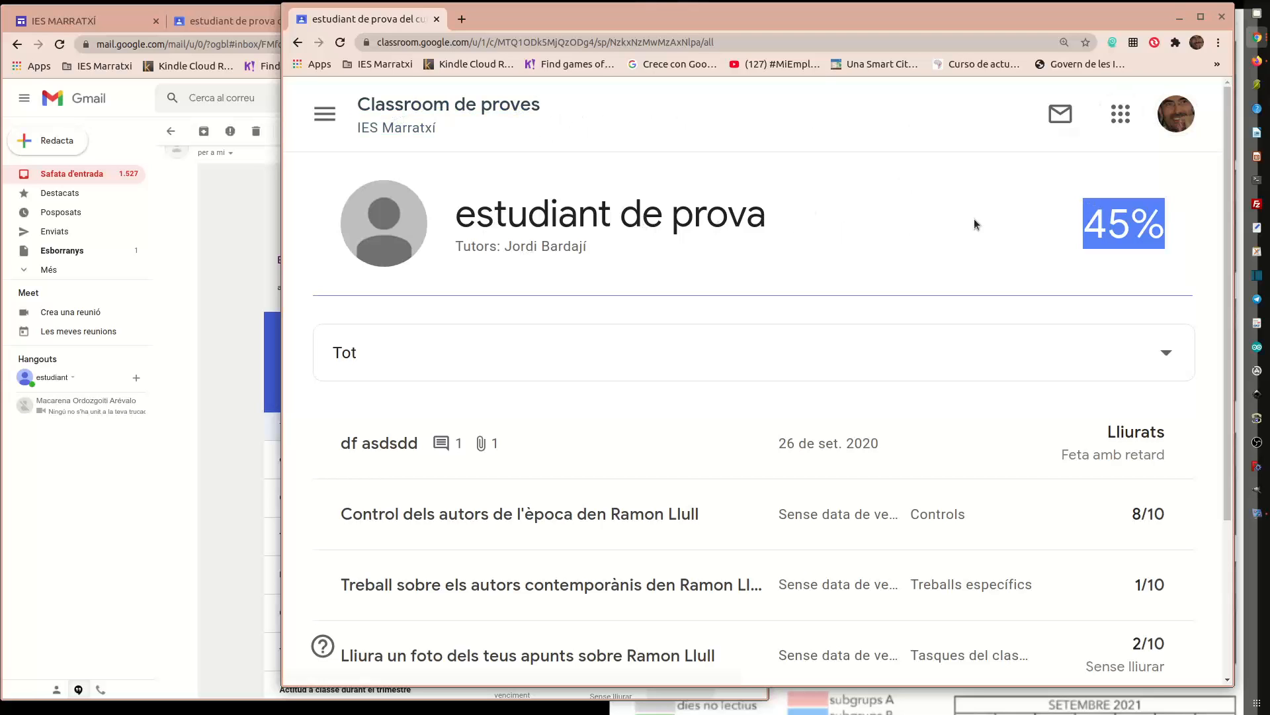
Step: Return to Classroom de proves and open its class settings to examine the grade calculation and overall-grade visibility options
{"action": "left_click", "coordinate": [474, 116]}
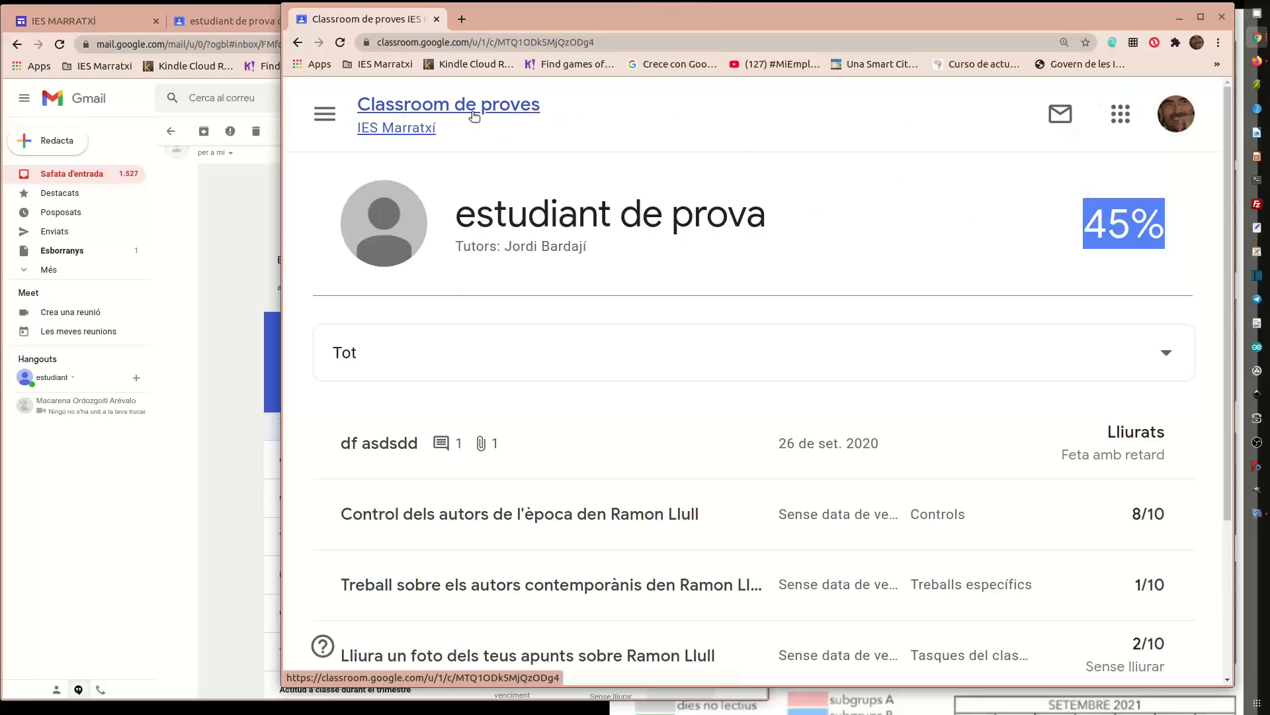
{"action": "left_click", "coordinate": [1060, 114]}
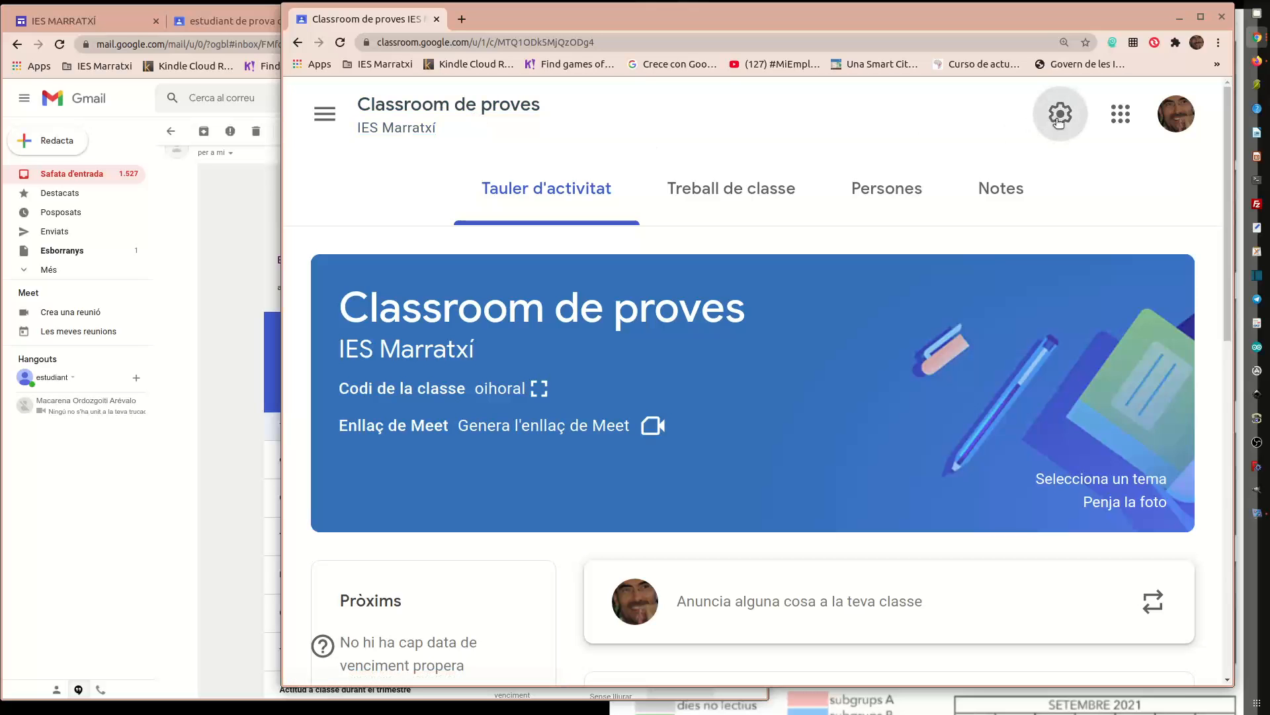
{"action": "scroll", "coordinate": [690, 317], "scroll_direction": "down", "scroll_amount": 2}
{"action": "scroll", "coordinate": [666, 283], "scroll_direction": "up", "scroll_amount": 2}
{"action": "scroll", "coordinate": [974, 217], "scroll_direction": "down", "scroll_amount": 2}
{"action": "scroll", "coordinate": [924, 276], "scroll_direction": "down", "scroll_amount": 5}
{"action": "scroll", "coordinate": [849, 298], "scroll_direction": "down", "scroll_amount": 5}
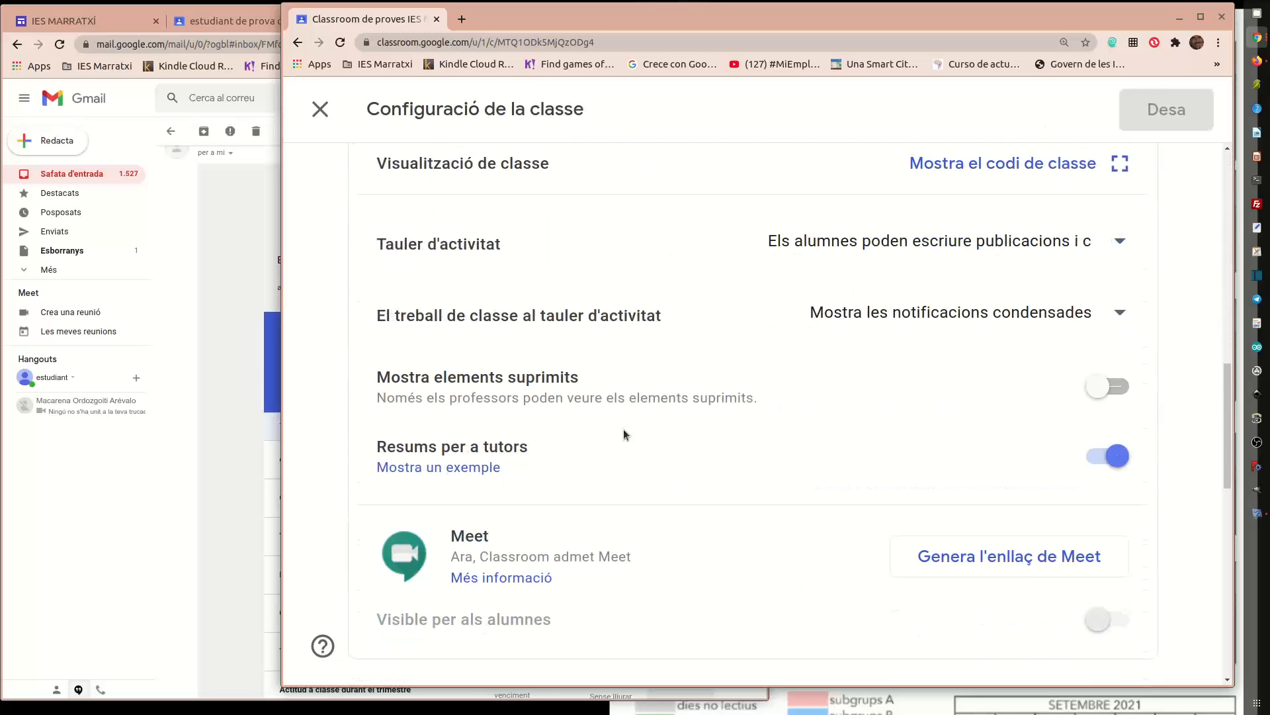
{"action": "scroll", "coordinate": [550, 473], "scroll_direction": "down", "scroll_amount": 1}
{"action": "scroll", "coordinate": [549, 474], "scroll_direction": "down", "scroll_amount": 7}
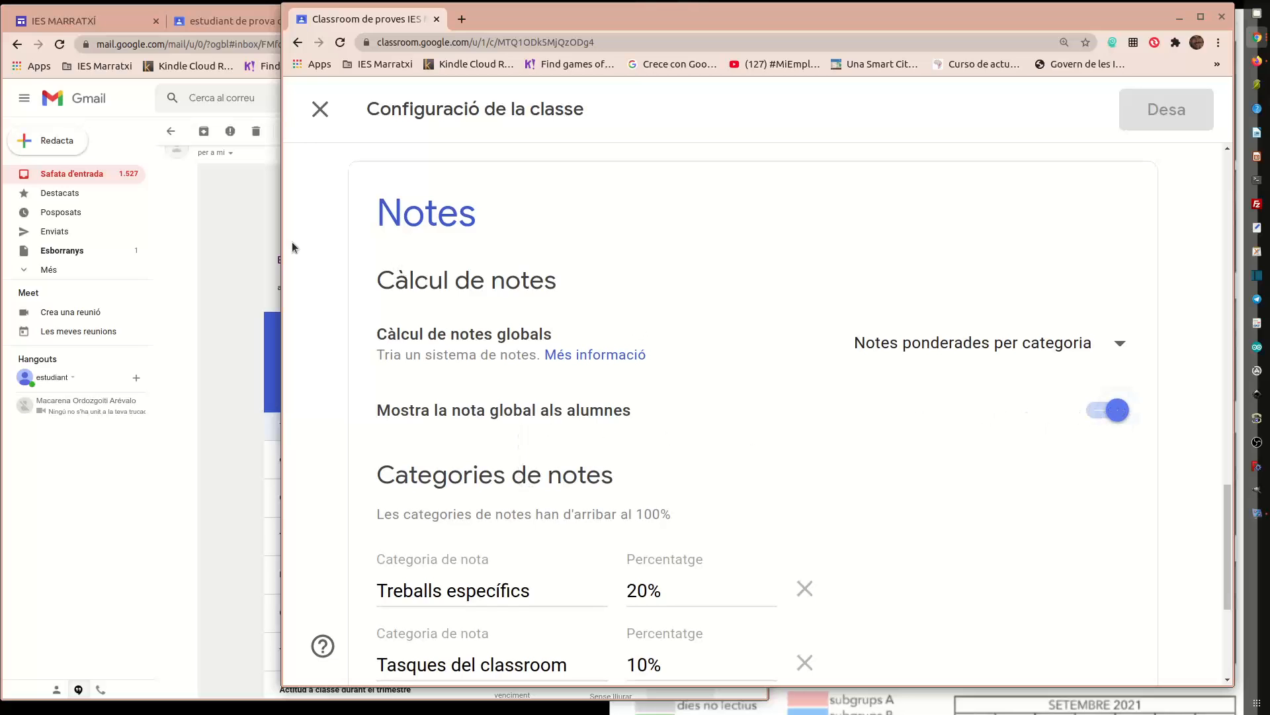
Step: In the other browser window, return to the Classroom de proves main page and switch to the test student's account
{"action": "left_click", "coordinate": [213, 28]}
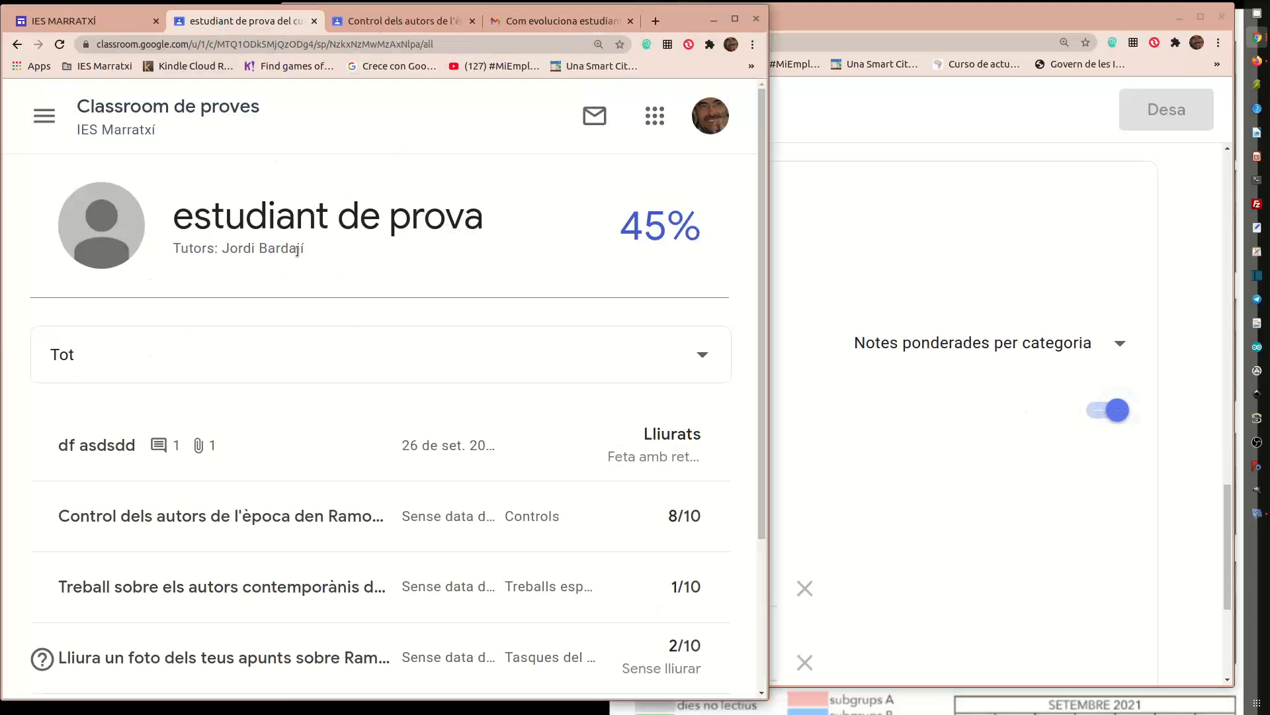
{"action": "left_click", "coordinate": [161, 119]}
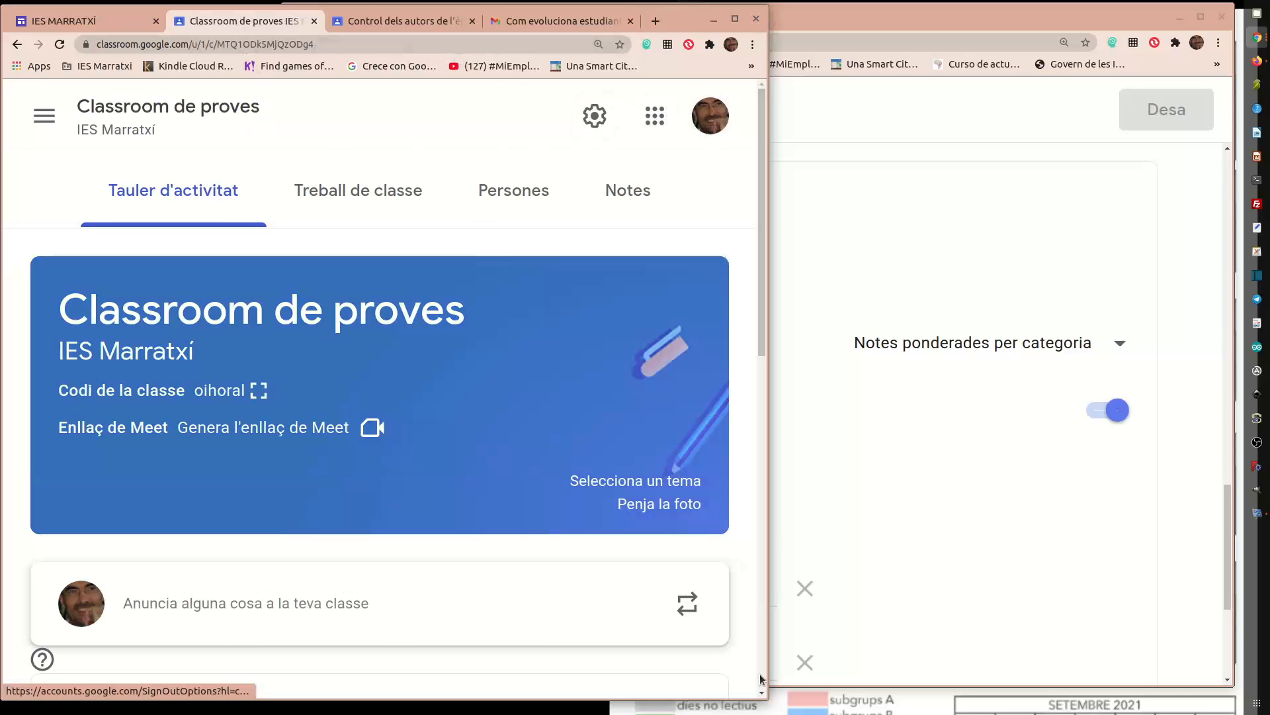
{"action": "left_click", "coordinate": [709, 116]}
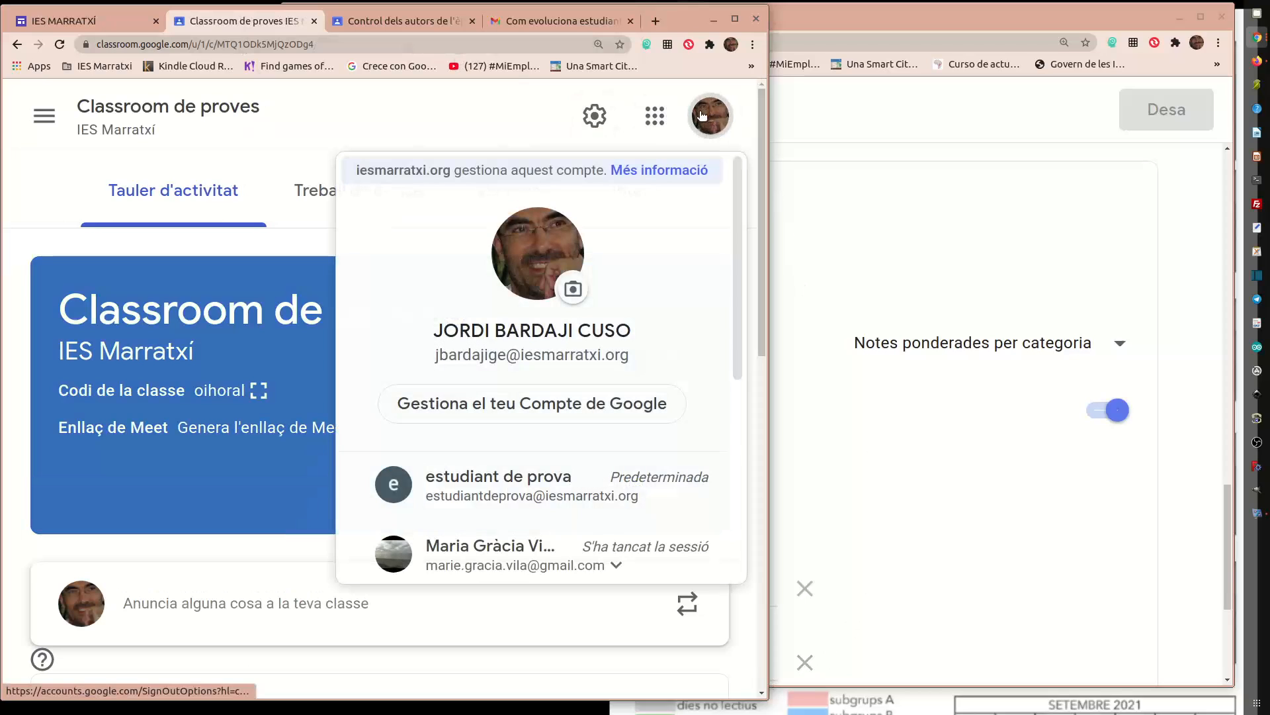
{"action": "left_click", "coordinate": [522, 490]}
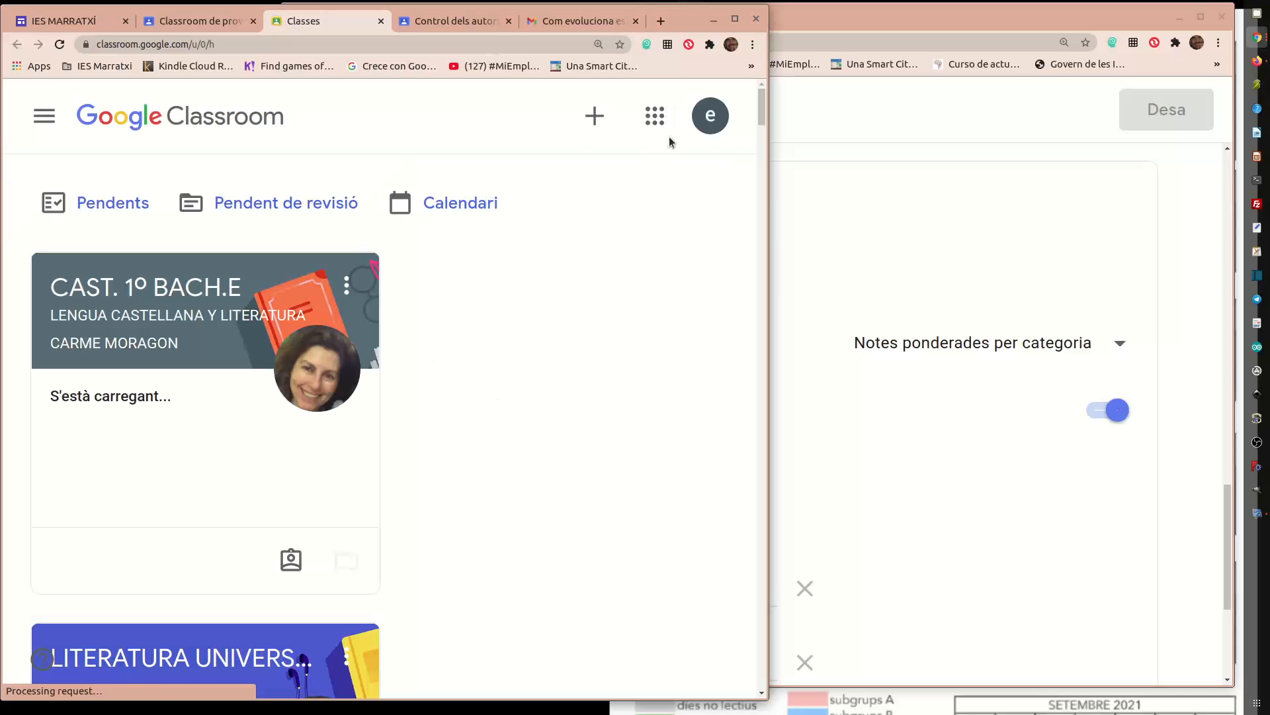
Step: Find the Classroom de proves class among the student's classes and open it
{"action": "scroll", "coordinate": [527, 277], "scroll_direction": "down", "scroll_amount": 10}
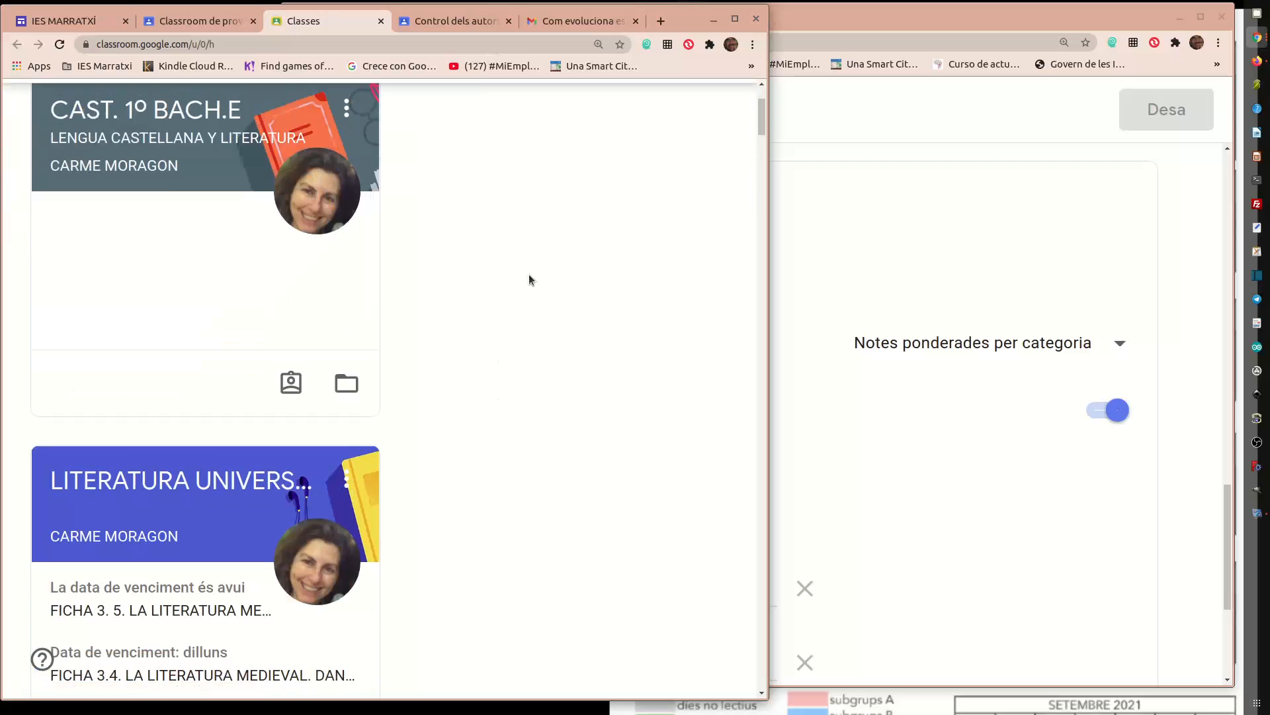
{"action": "scroll", "coordinate": [522, 275], "scroll_direction": "down", "scroll_amount": 20}
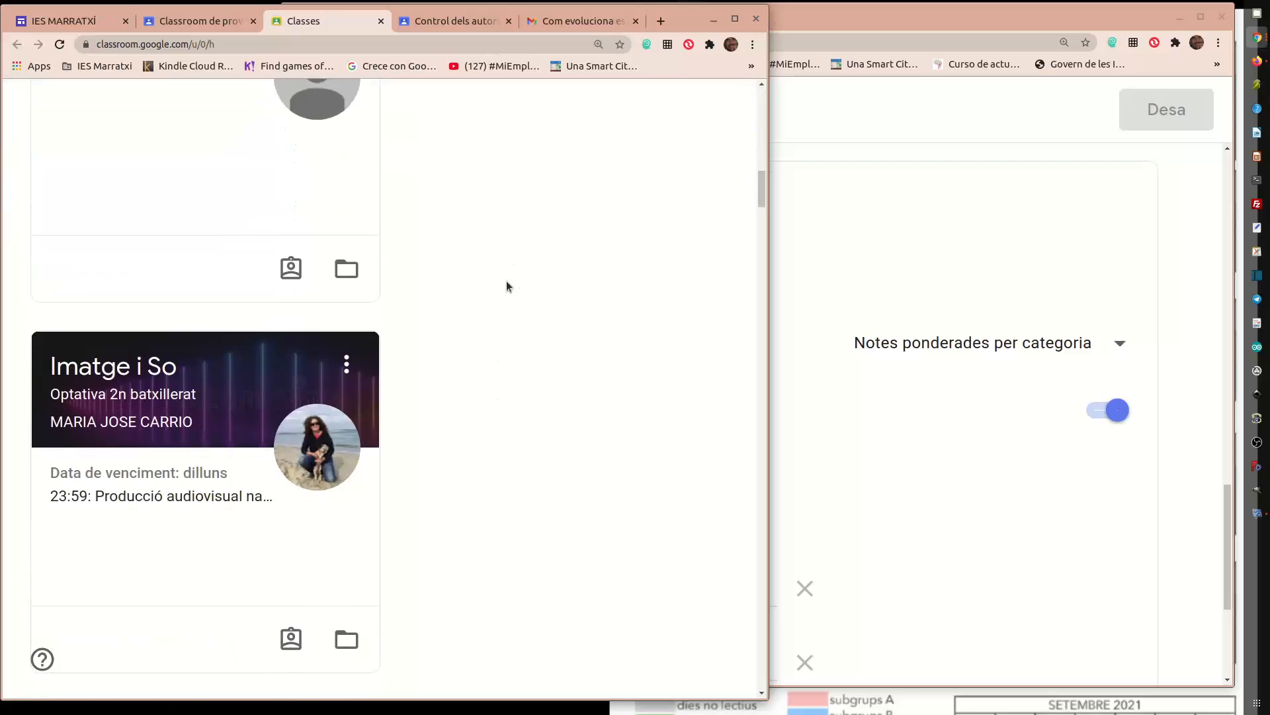
{"action": "scroll", "coordinate": [516, 285], "scroll_direction": "down", "scroll_amount": 19}
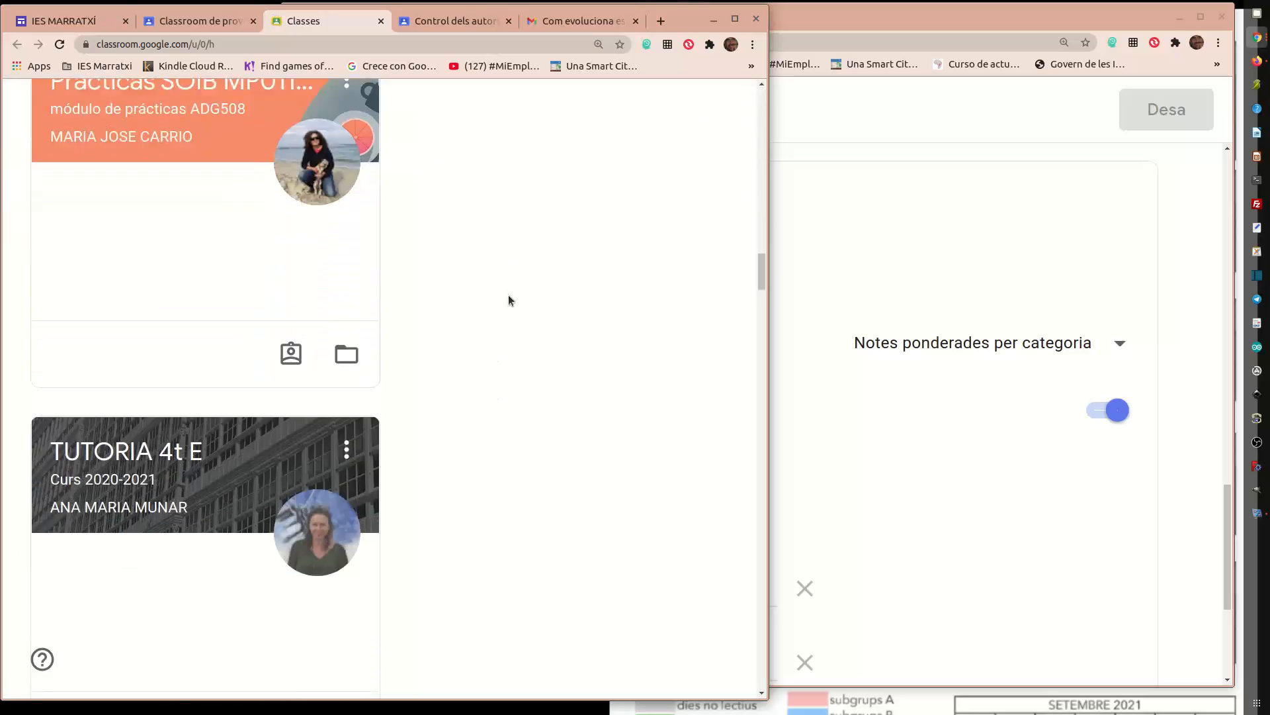
{"action": "scroll", "coordinate": [518, 276], "scroll_direction": "down", "scroll_amount": 7}
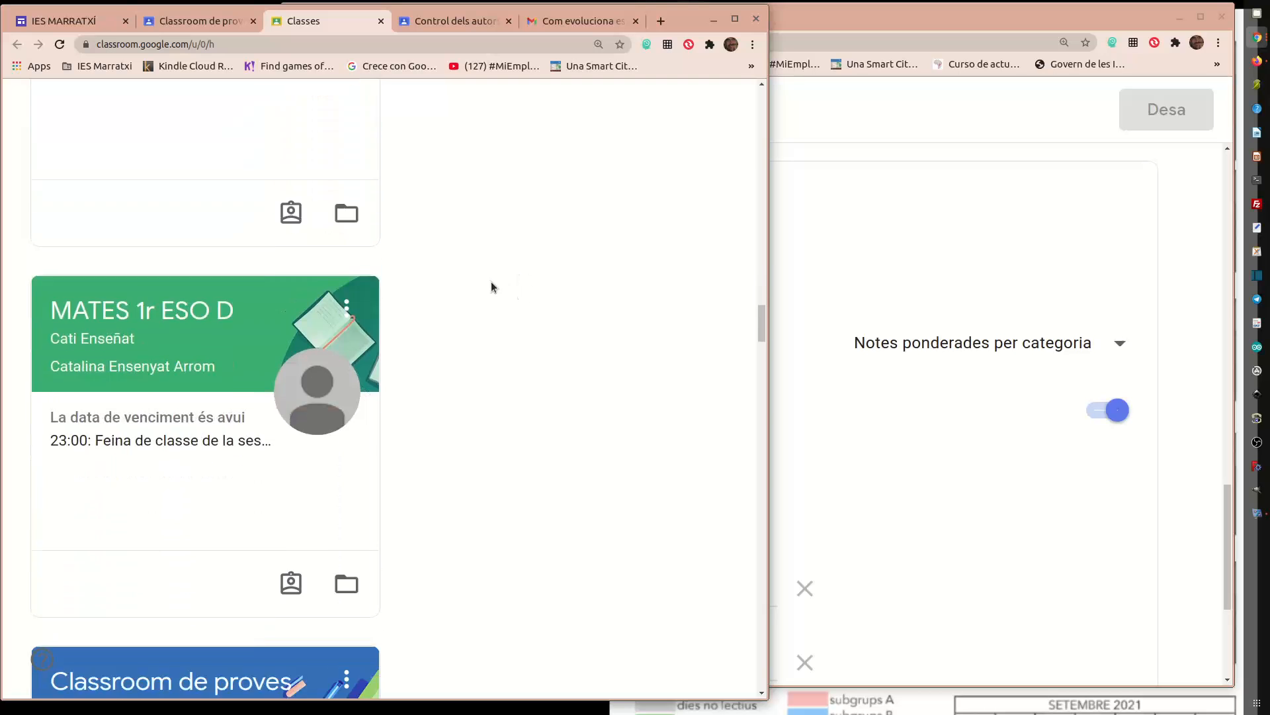
{"action": "left_click", "coordinate": [284, 330]}
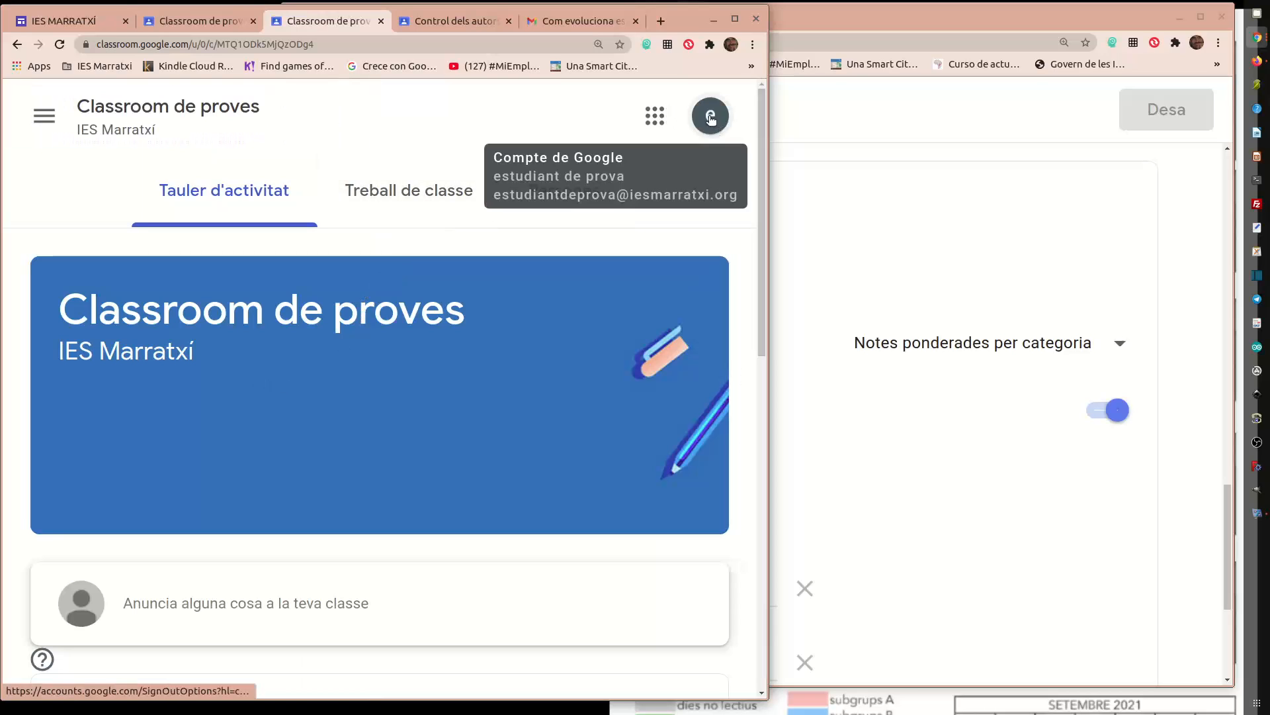
Step: Review the class's assignments as the student and open the student's own work overview
{"action": "left_click", "coordinate": [428, 192]}
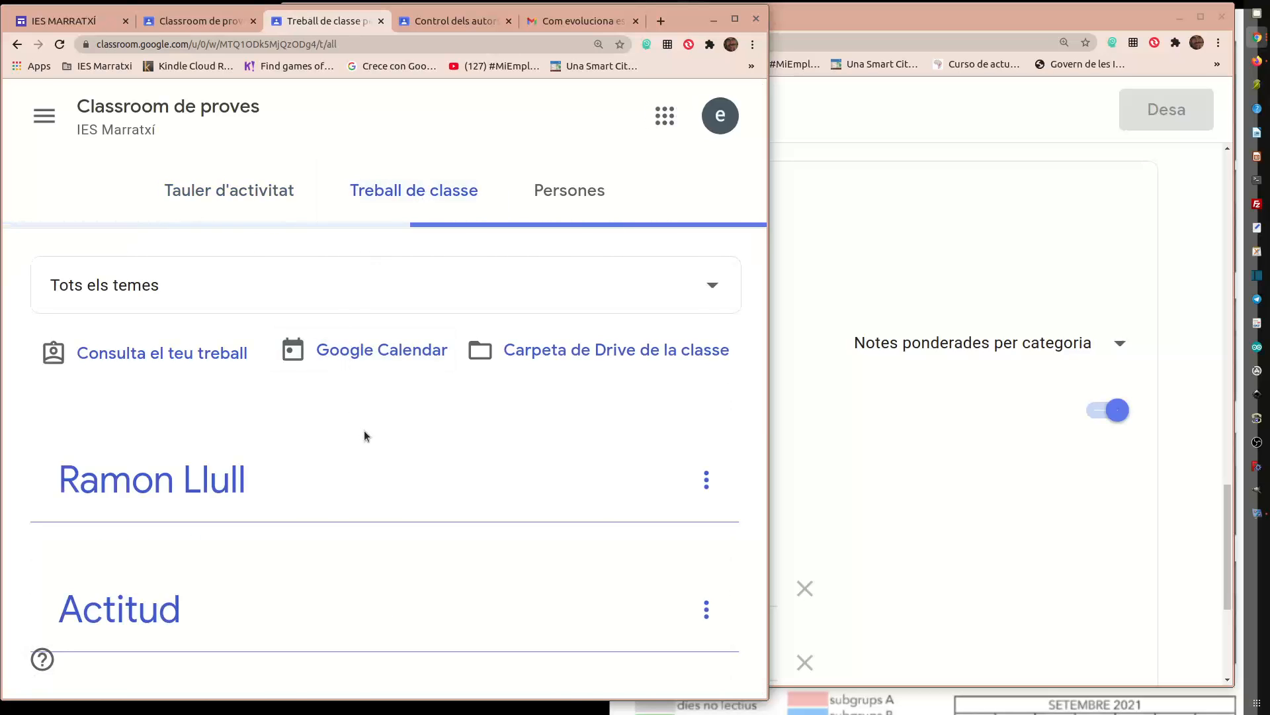
{"action": "scroll", "coordinate": [363, 433], "scroll_direction": "down", "scroll_amount": 7}
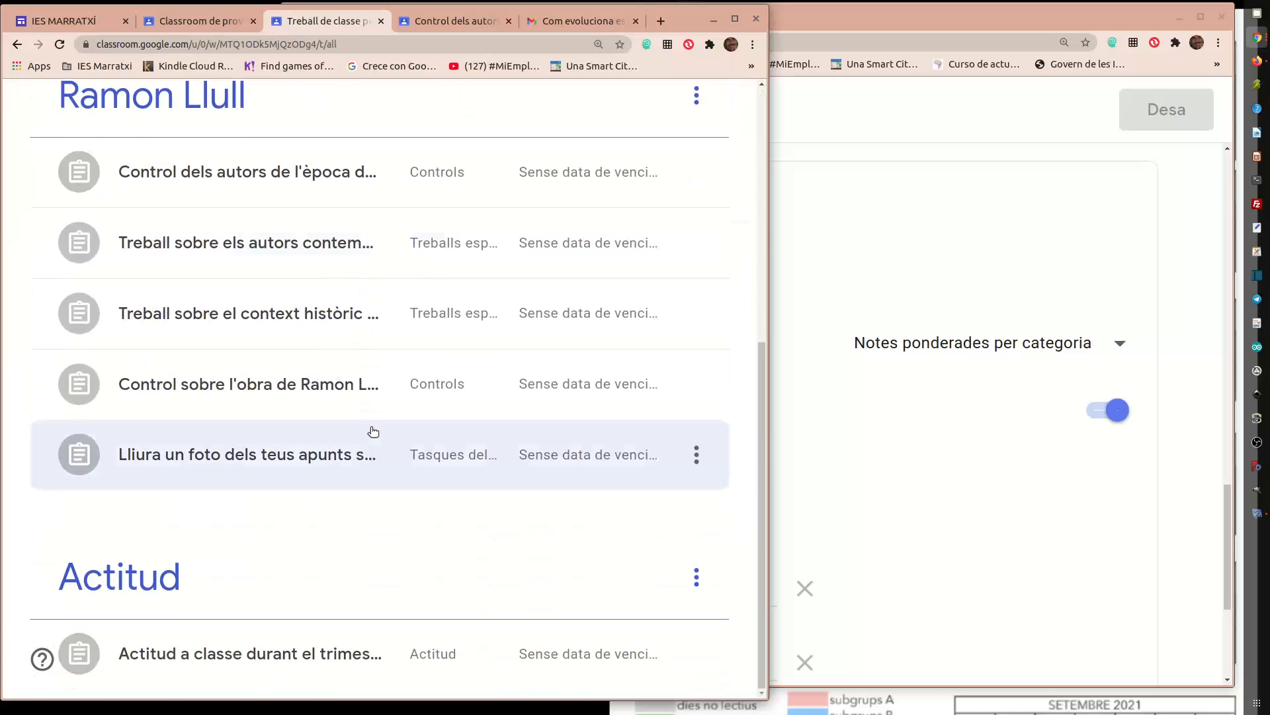
{"action": "scroll", "coordinate": [364, 426], "scroll_direction": "up", "scroll_amount": 7}
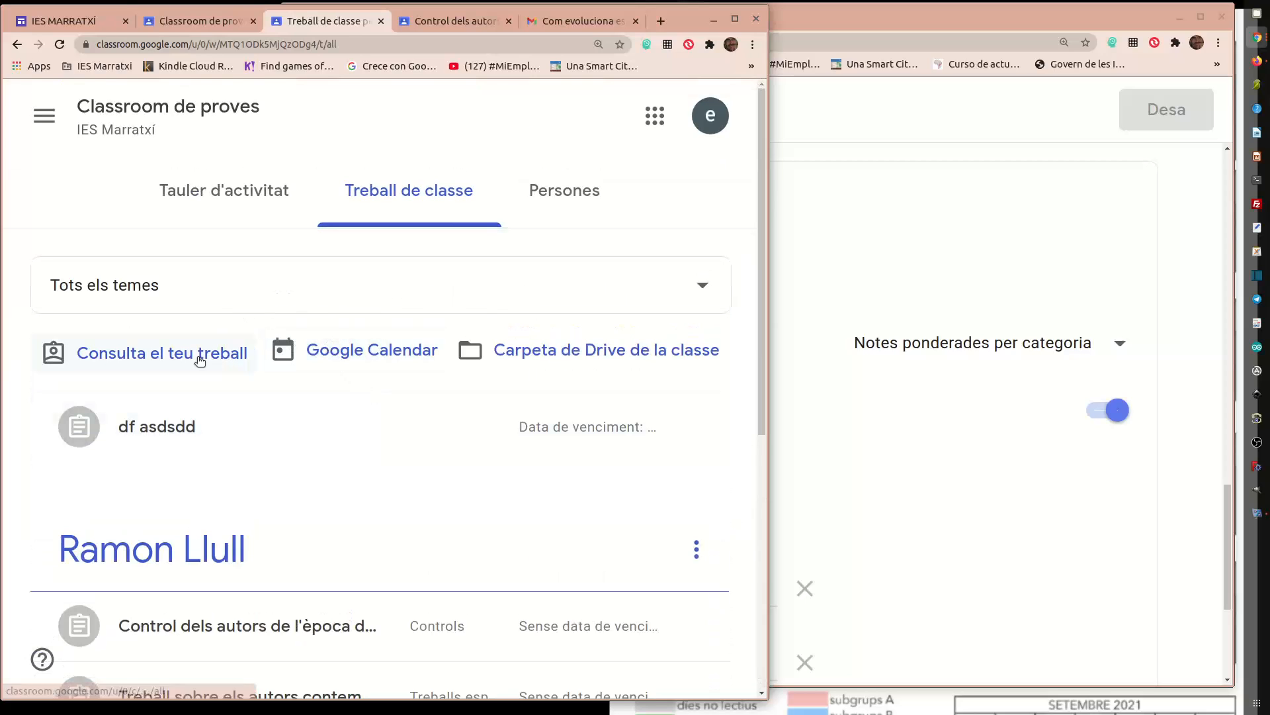
{"action": "left_click", "coordinate": [144, 357]}
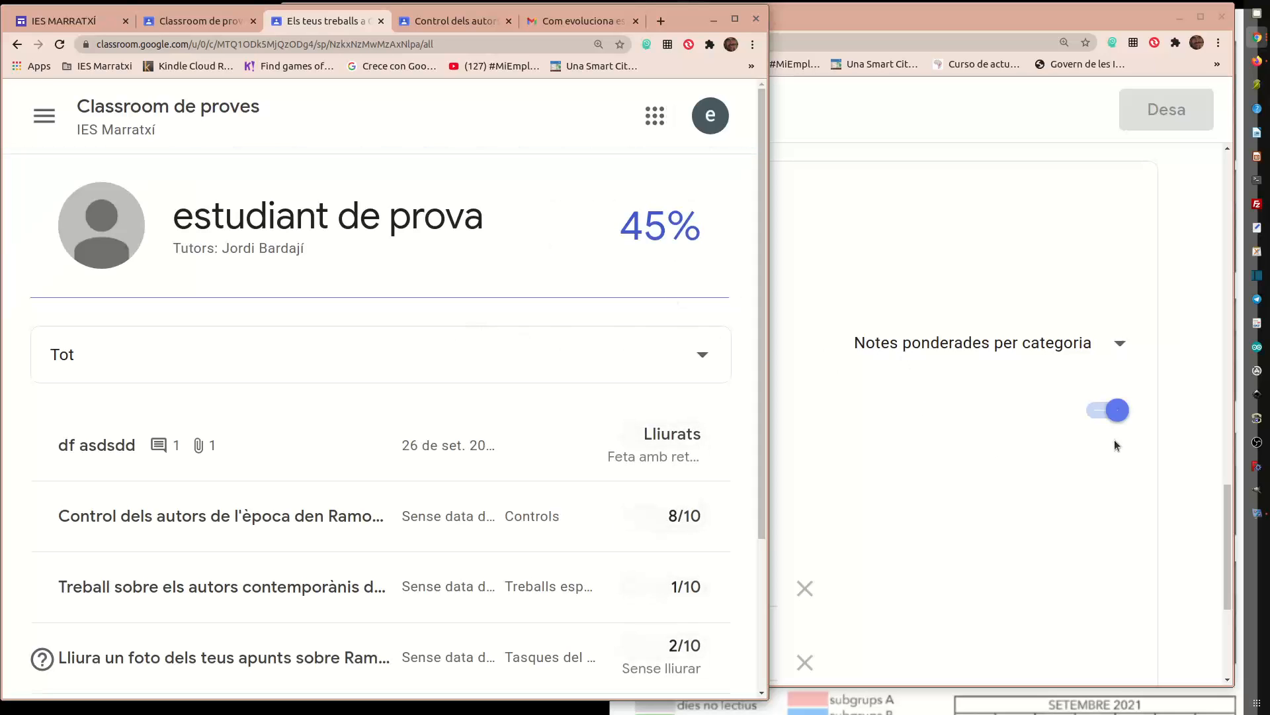
Step: Compare the teacher's overall-grade visibility setting with the overall grade on the student's work overview
{"action": "left_click", "coordinate": [936, 428]}
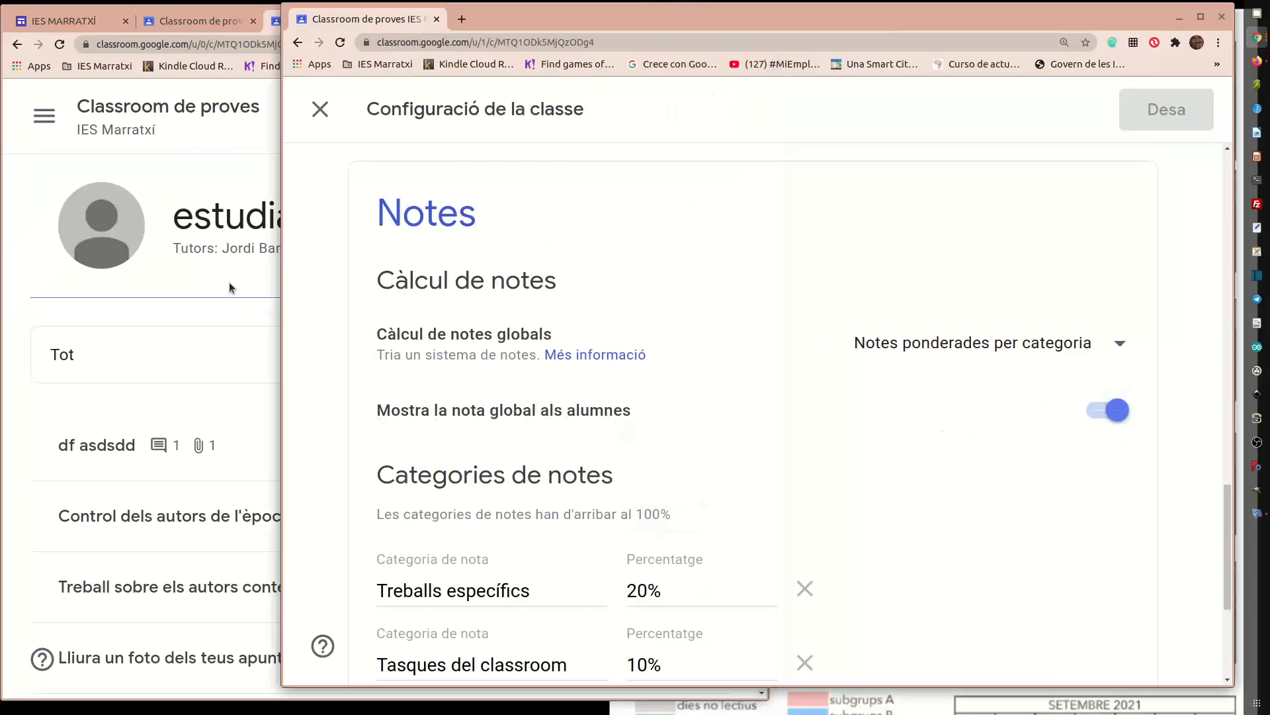
{"action": "left_click", "coordinate": [255, 278]}
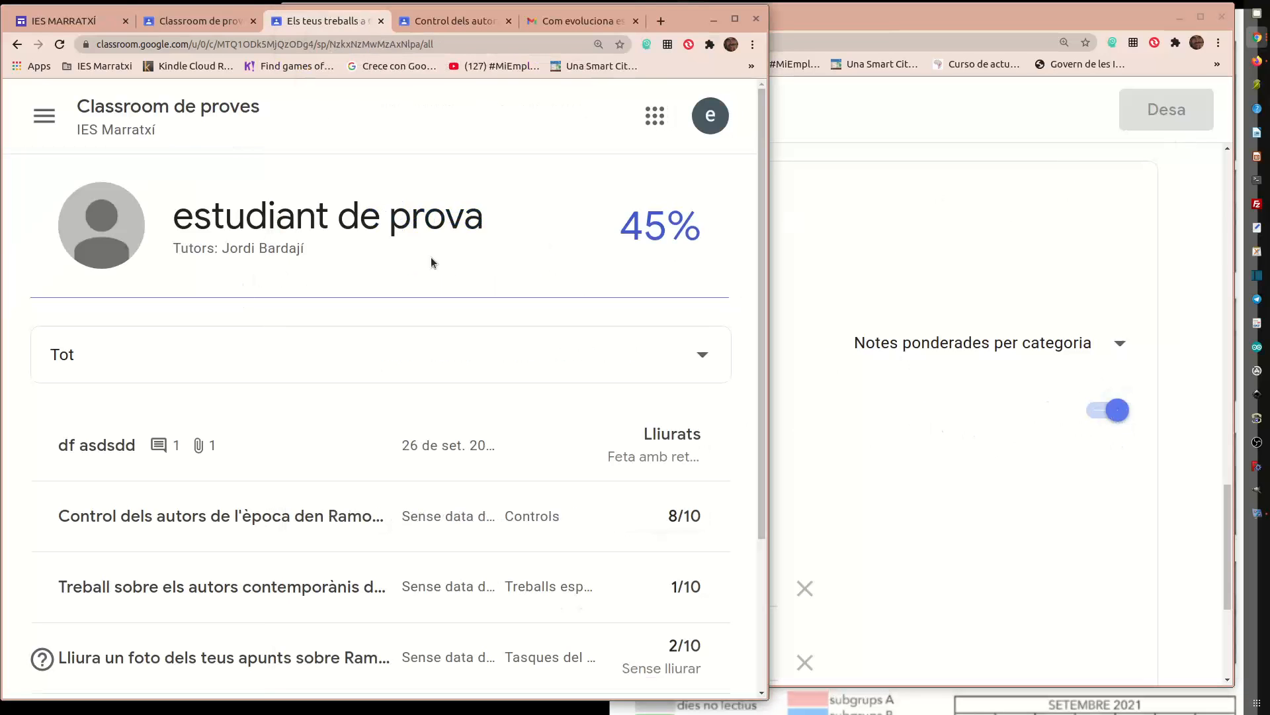
{"action": "left_click_drag", "start_coordinate": [613, 227], "coordinate": [714, 230]}
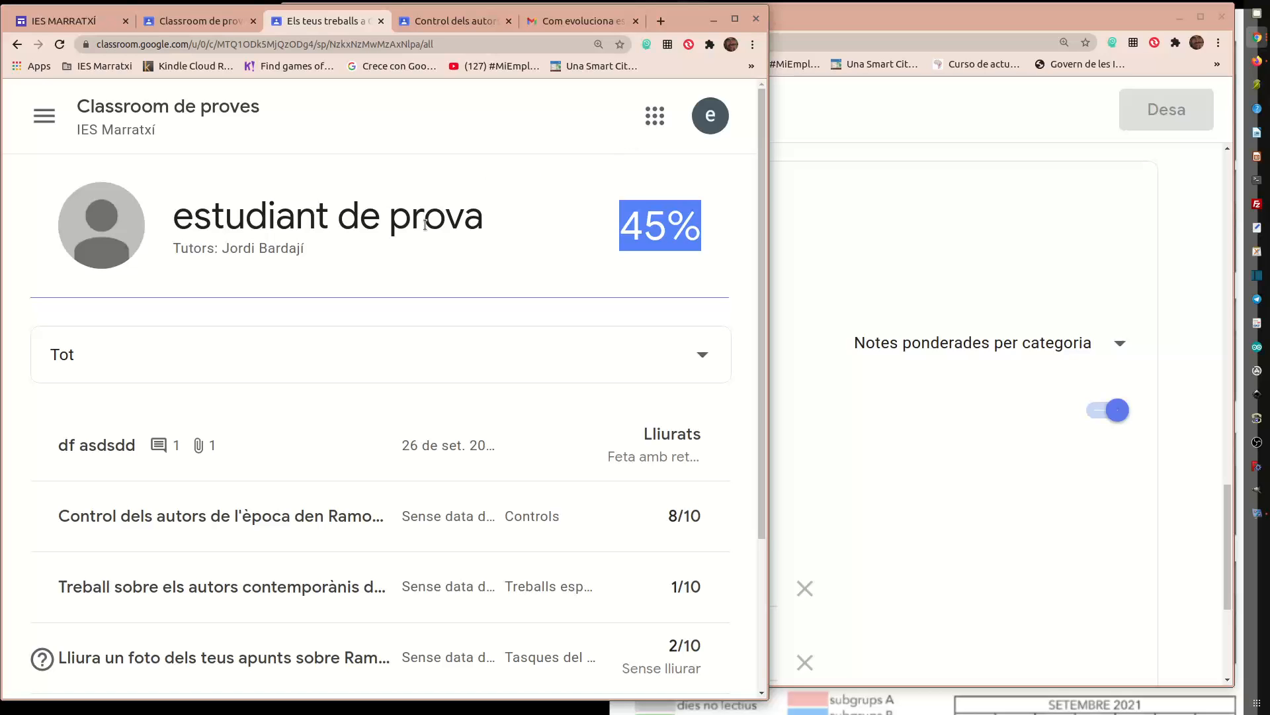
Step: Close the class settings in the teacher's window and open the test student's page from the people list
{"action": "left_click", "coordinate": [853, 165]}
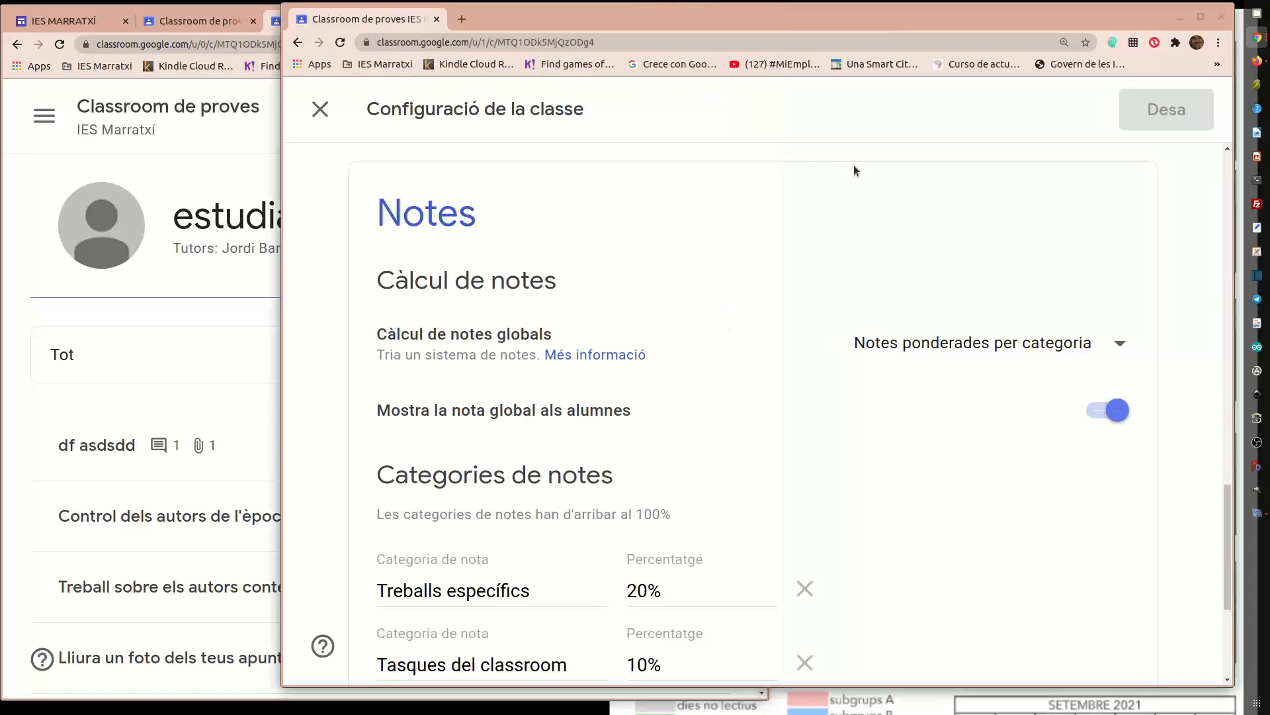
{"action": "left_click", "coordinate": [321, 109]}
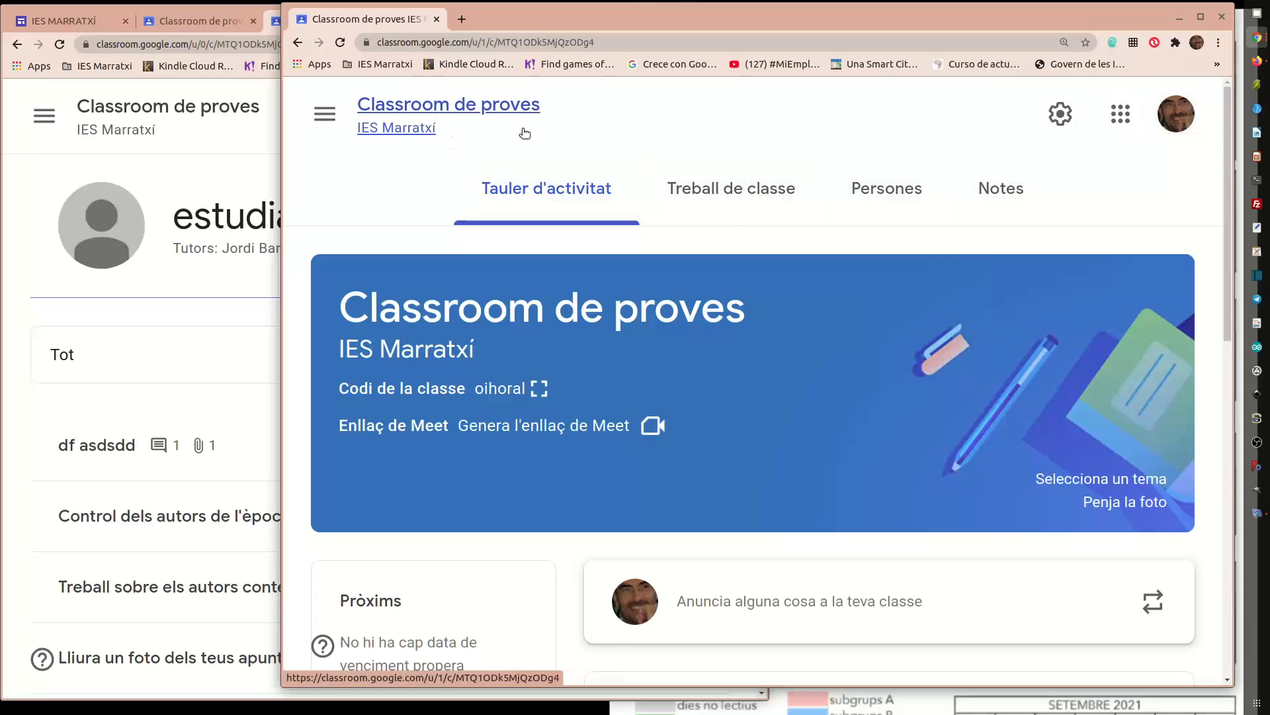
{"action": "left_click", "coordinate": [882, 202]}
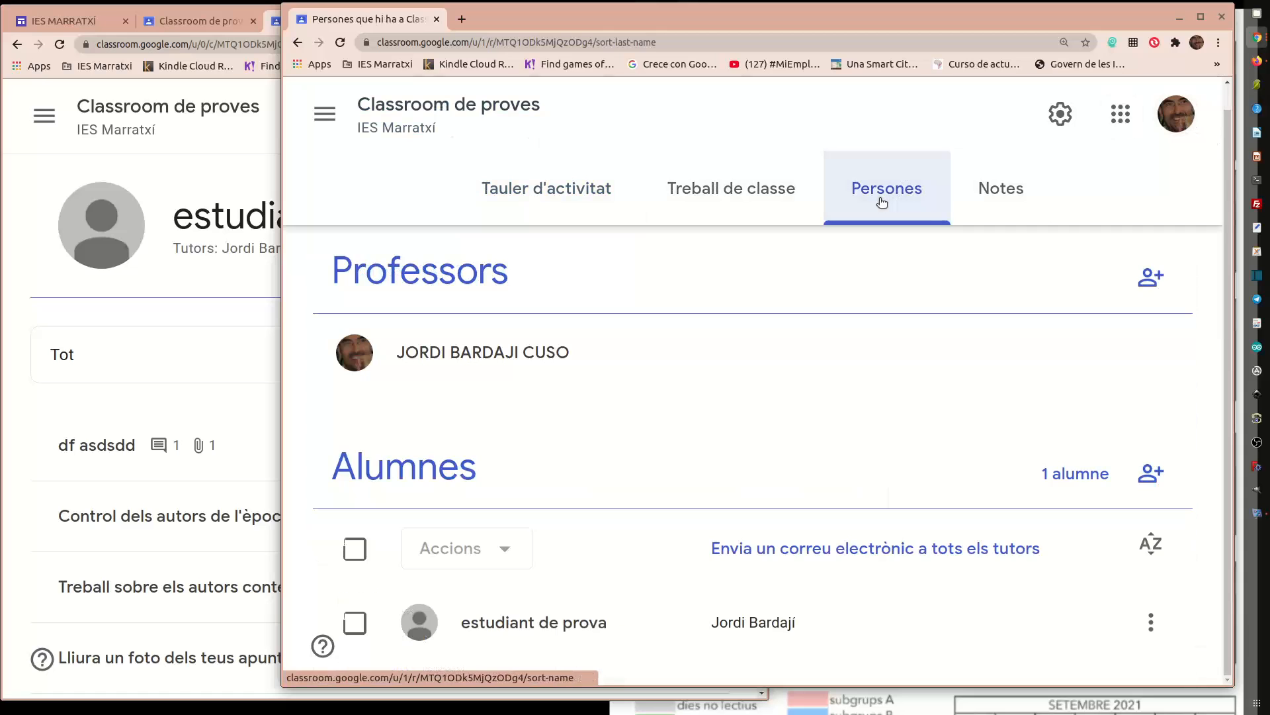
{"action": "left_click", "coordinate": [629, 630]}
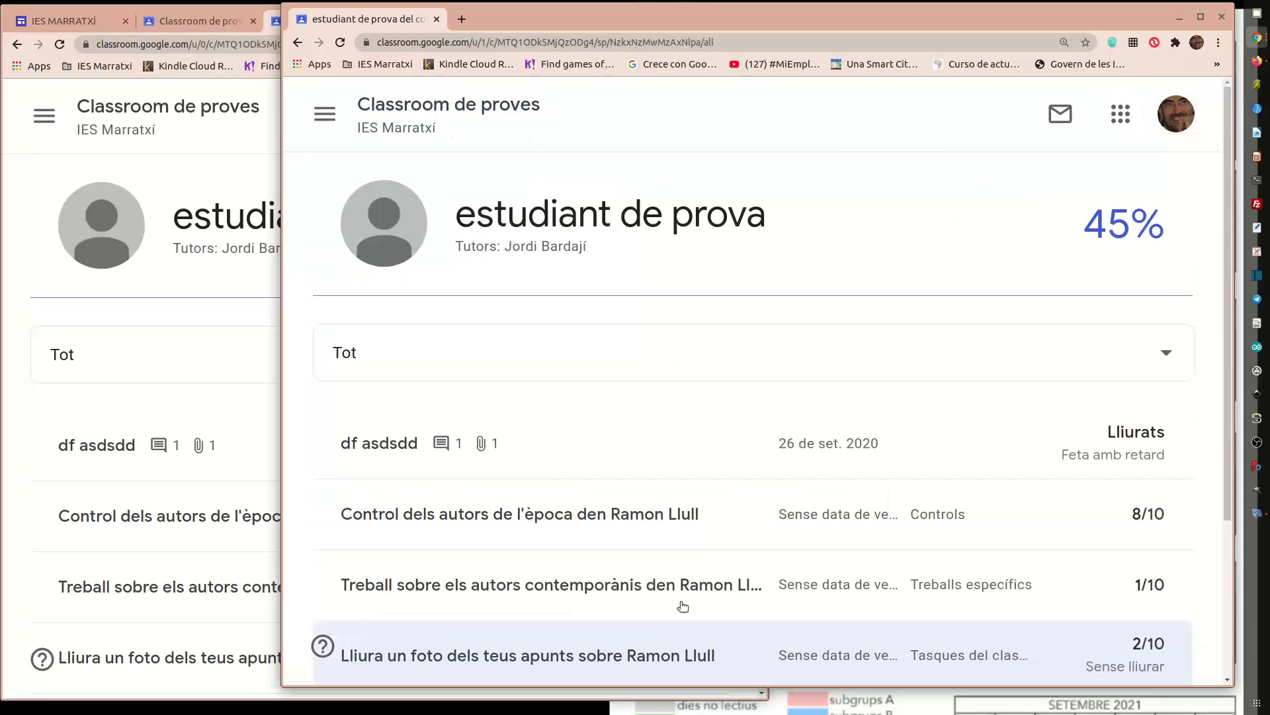
Step: Start an e-mail from the test student's page, check its subject and address it to Alumne i tutors
{"action": "left_click", "coordinate": [1059, 118]}
{"action": "left_click", "coordinate": [630, 344]}
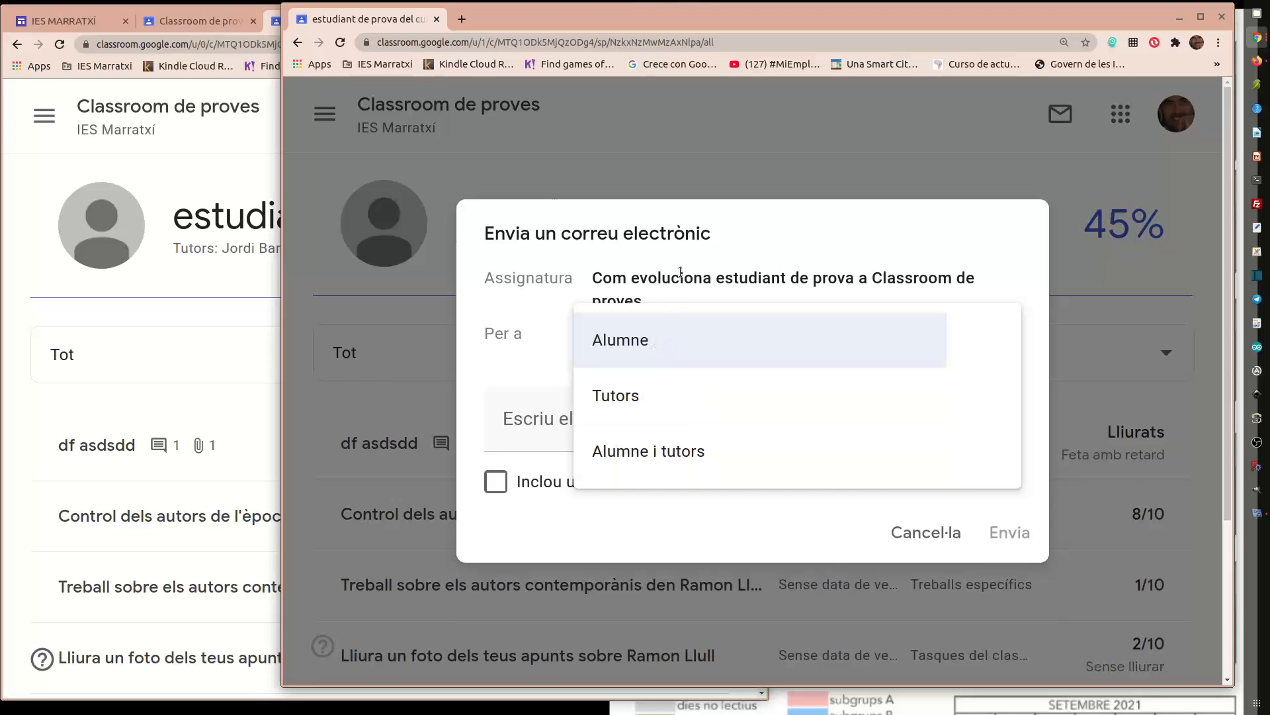
{"action": "left_click", "coordinate": [585, 282]}
{"action": "left_click_drag", "start_coordinate": [592, 281], "coordinate": [643, 297]}
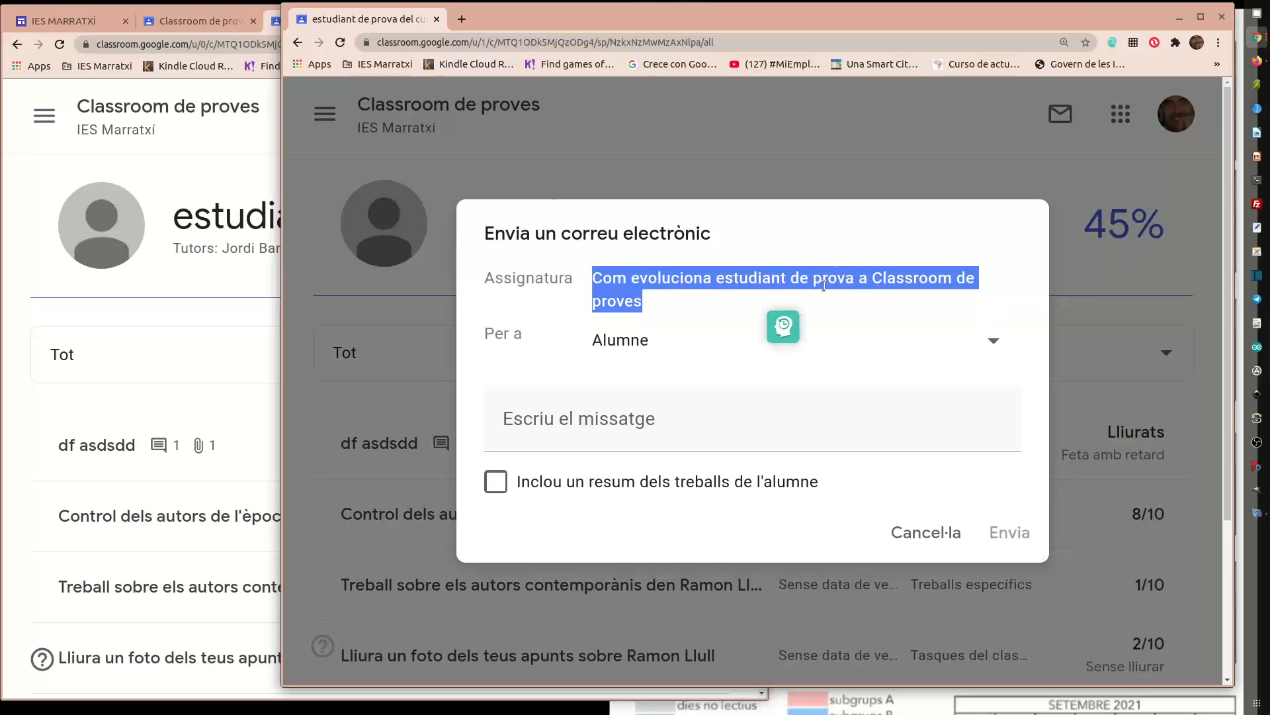
{"action": "left_click", "coordinate": [613, 369]}
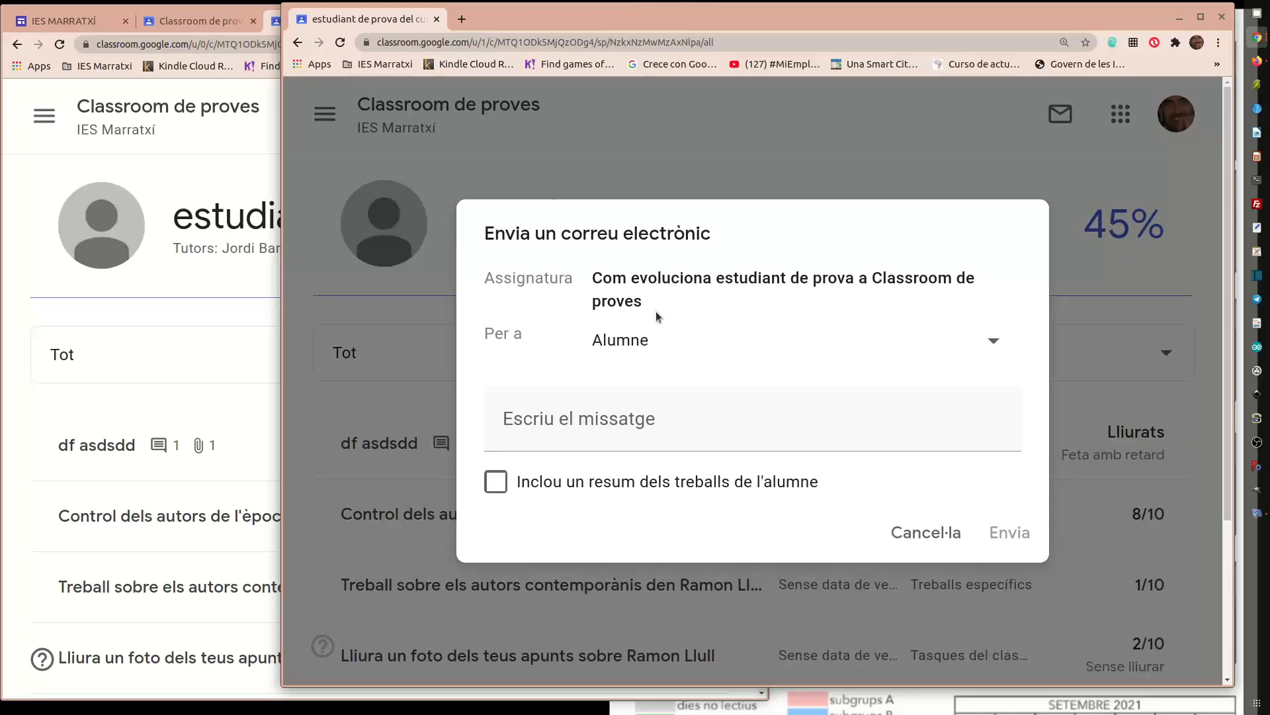
{"action": "left_click", "coordinate": [642, 348]}
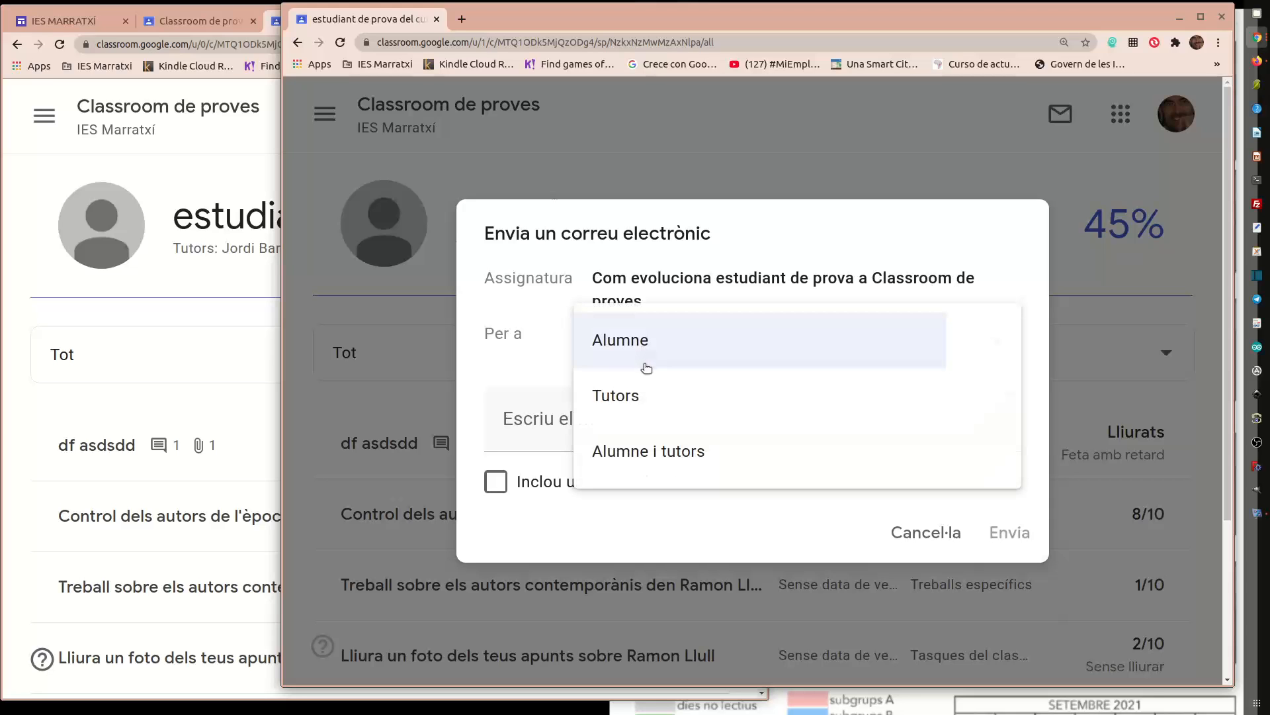
{"action": "left_click", "coordinate": [665, 456]}
Step: Send the message "Estat de les tasques de la matèria" with the summary of the student's work included
{"action": "left_click", "coordinate": [604, 424]}
{"action": "type", "text": "Es"}
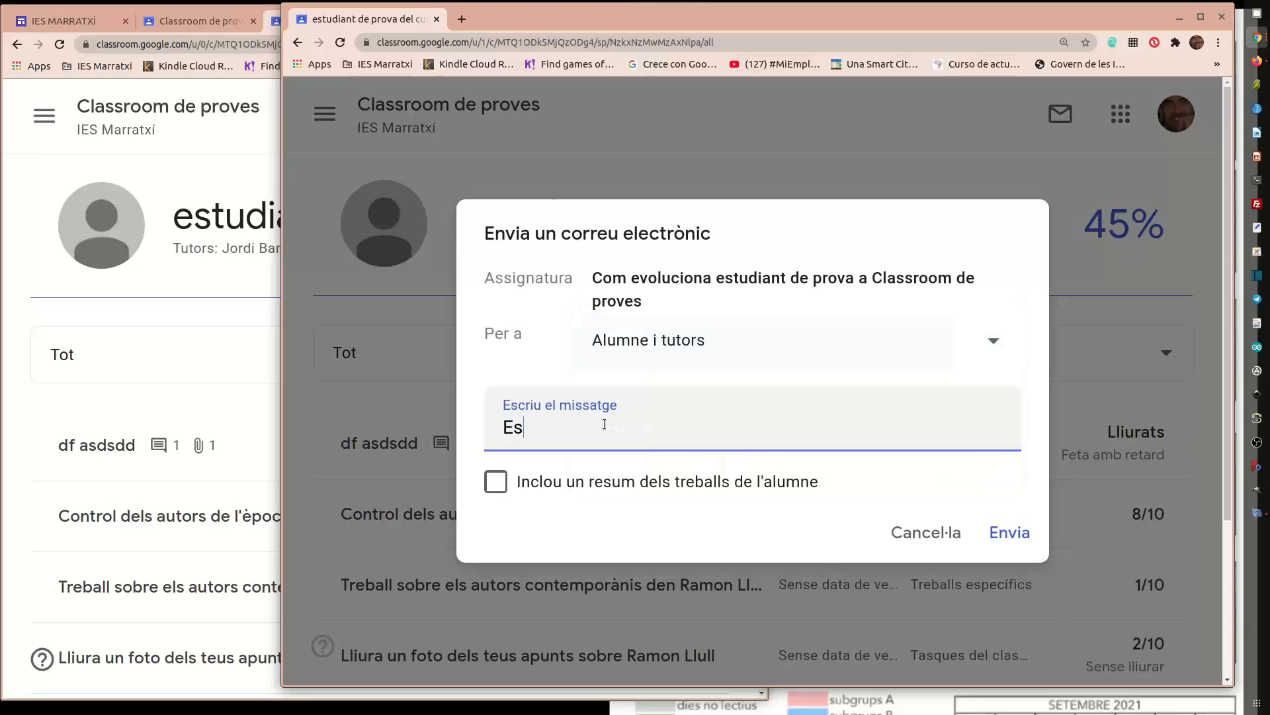
{"action": "type", "text": "tat dd "}
{"action": "type", "text": "les tasques d"}
{"action": "type", "text": "e la "}
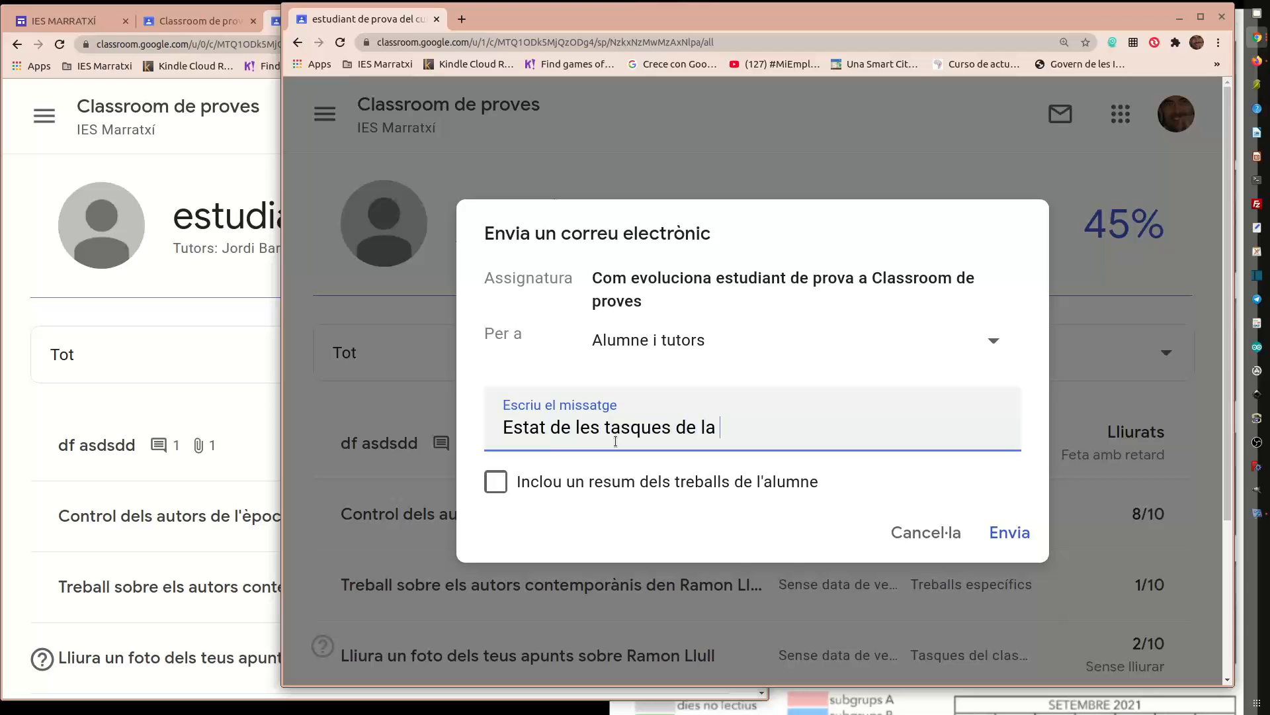
{"action": "type", "text": "matèria"}
{"action": "left_click", "coordinate": [497, 484]}
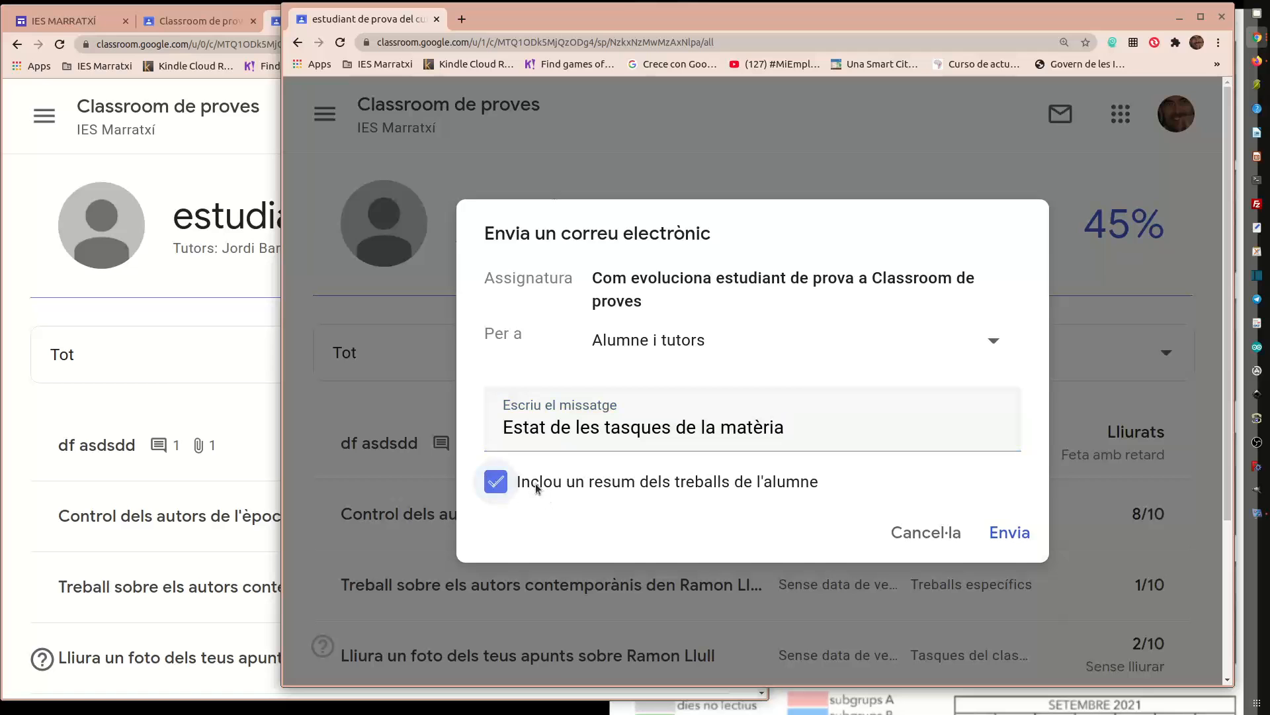
{"action": "left_click", "coordinate": [1009, 532]}
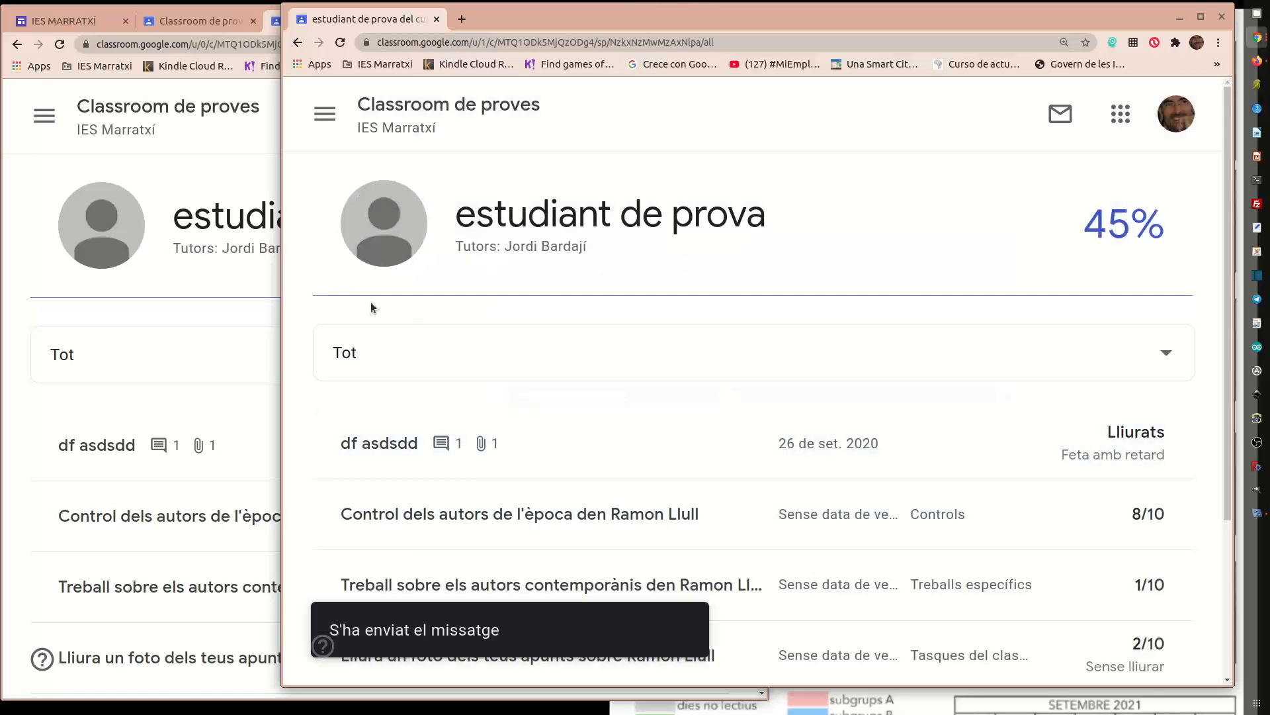
Step: Switch to Gmail in the student's window and open the inbox conversation "Com evoluciona estudiant a Classroom de proves"
{"action": "left_click", "coordinate": [214, 173]}
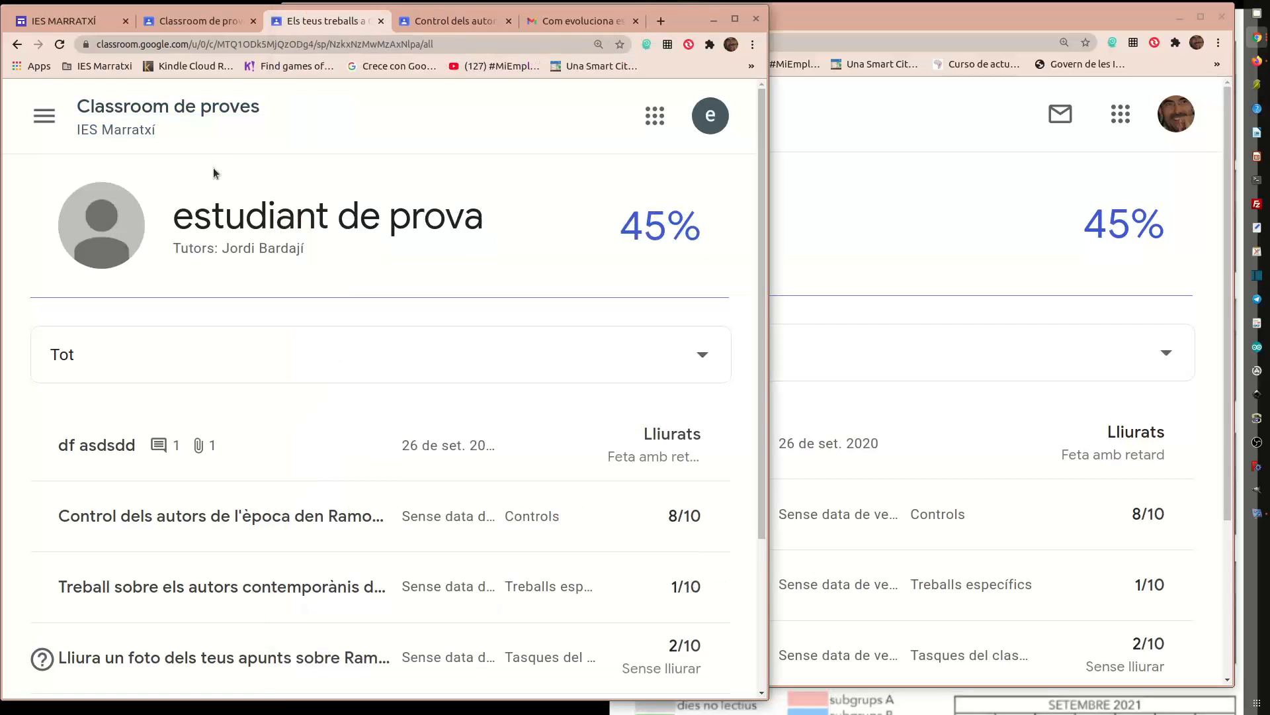
{"action": "left_click", "coordinate": [573, 22]}
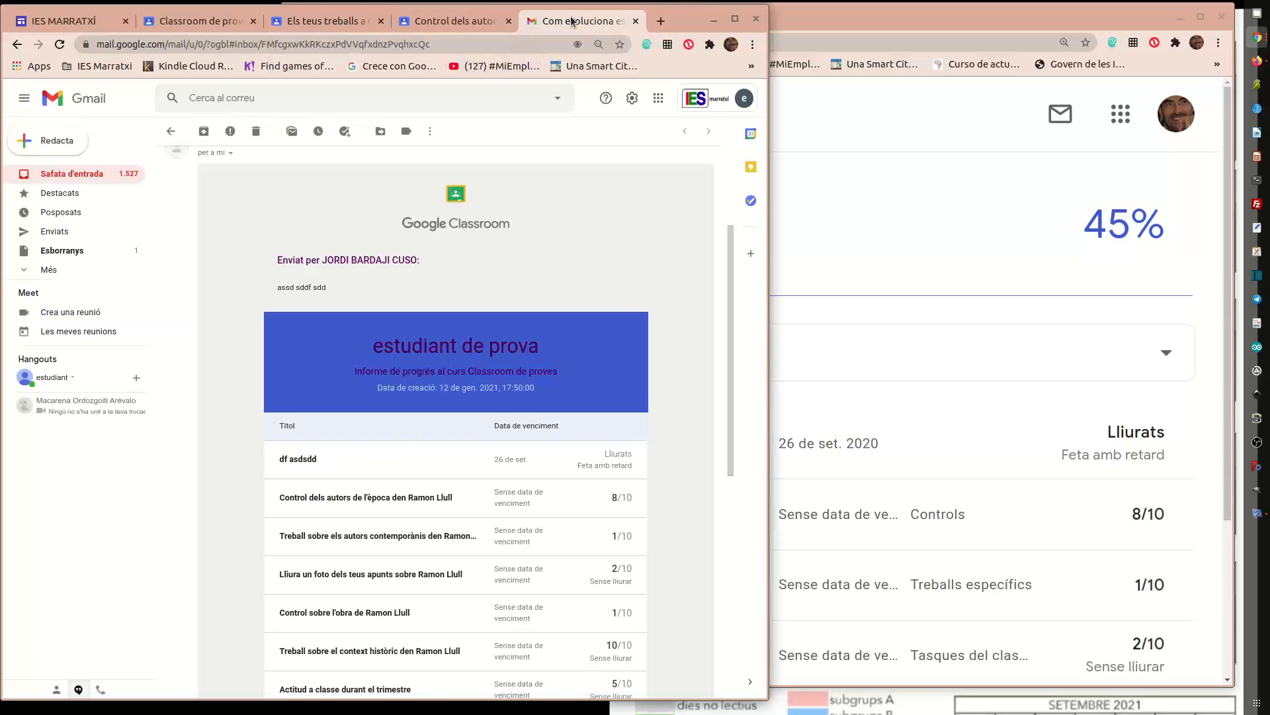
{"action": "left_click", "coordinate": [171, 136]}
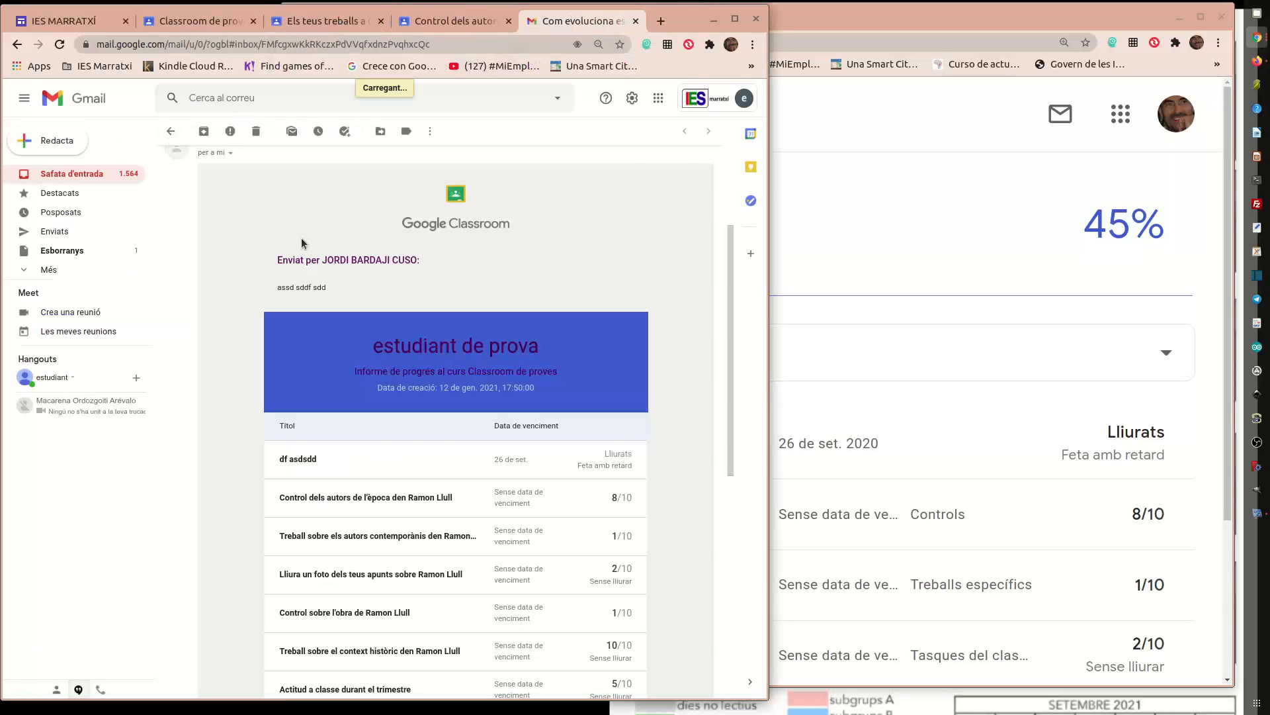
{"action": "left_click", "coordinate": [394, 163]}
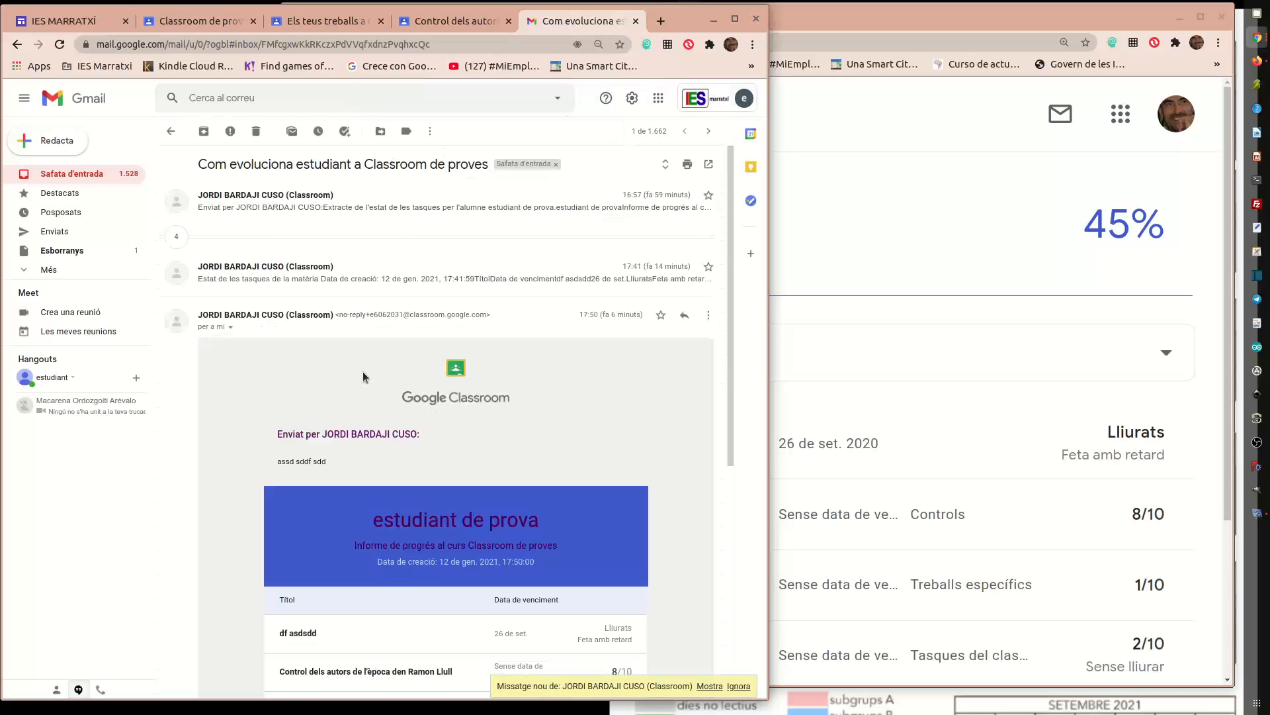
Step: Examine the progress report in the e-mail, checking the submission status and grade listed for each assignment
{"action": "scroll", "coordinate": [356, 383], "scroll_direction": "down", "scroll_amount": 5}
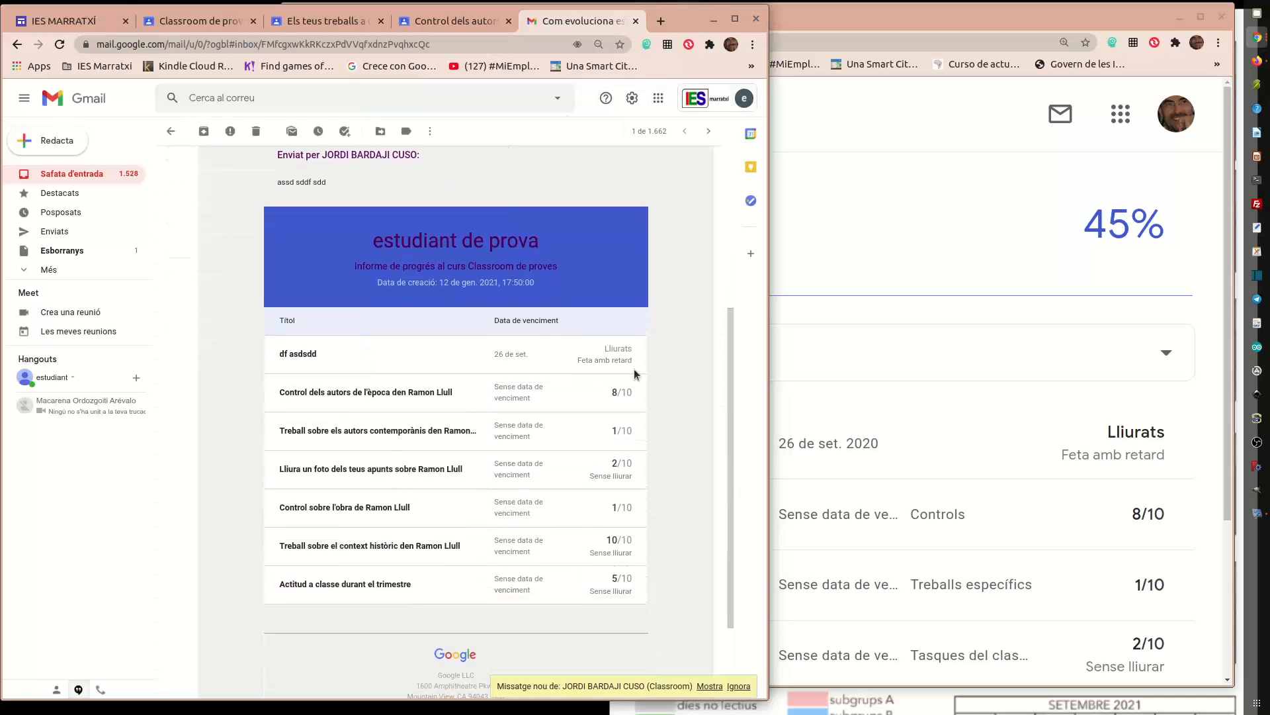
{"action": "left_click_drag", "start_coordinate": [602, 345], "coordinate": [630, 361]}
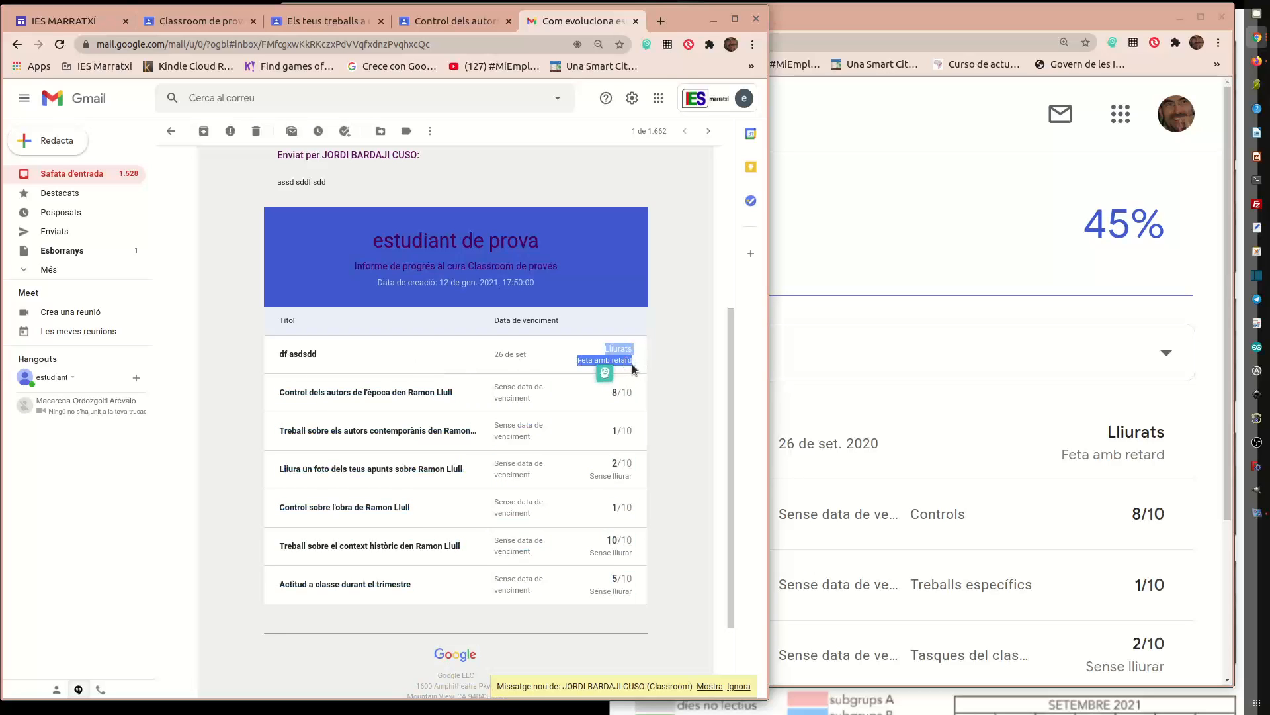
{"action": "left_click", "coordinate": [637, 361]}
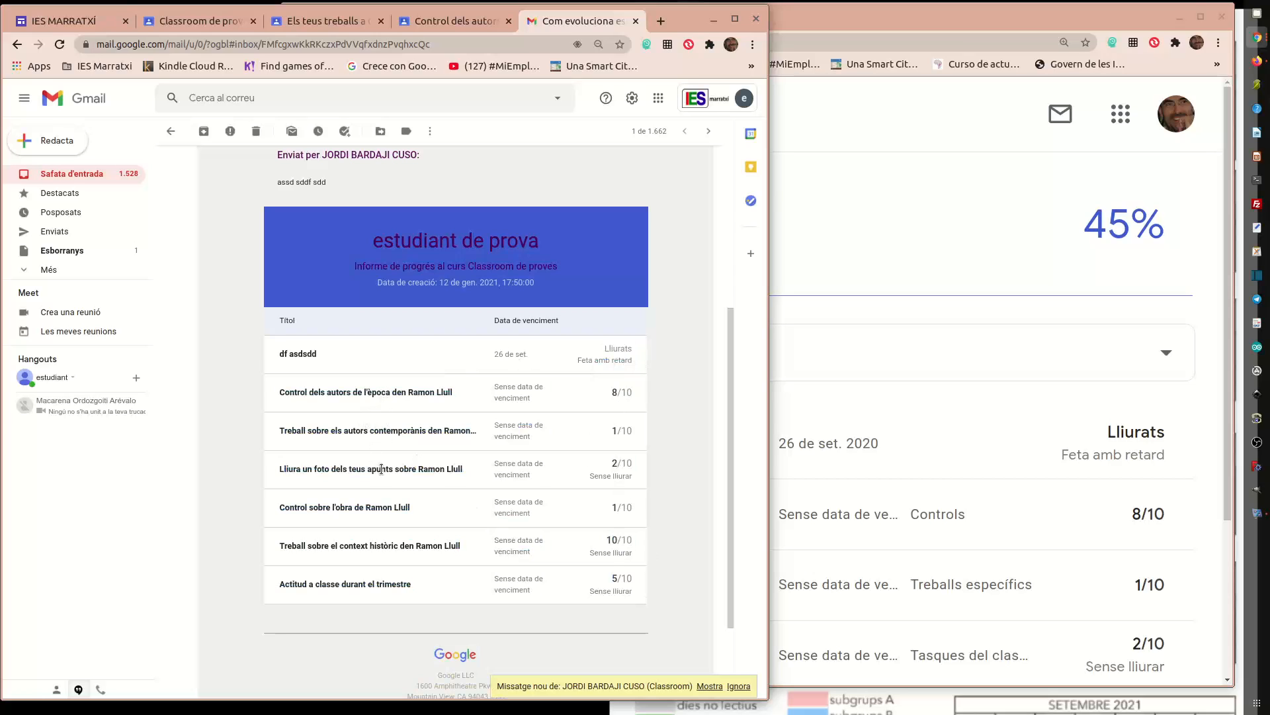
{"action": "double_click", "coordinate": [379, 586]}
{"action": "left_click", "coordinate": [358, 535]}
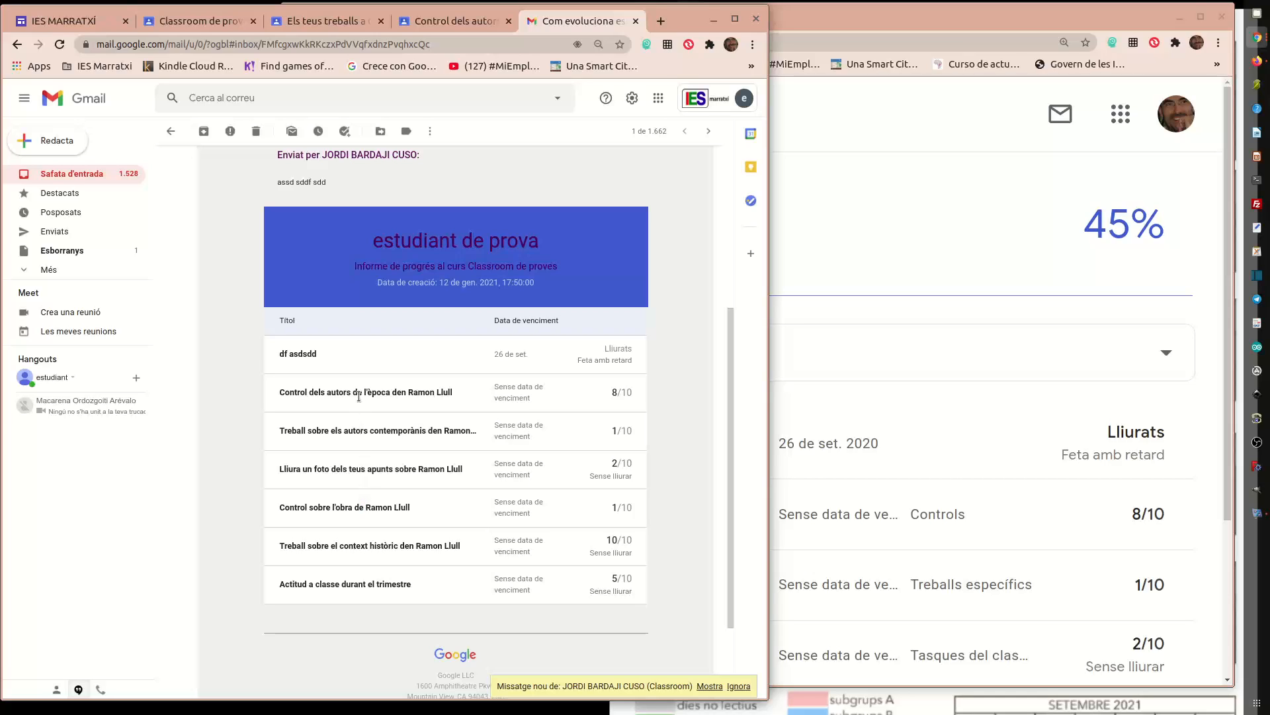